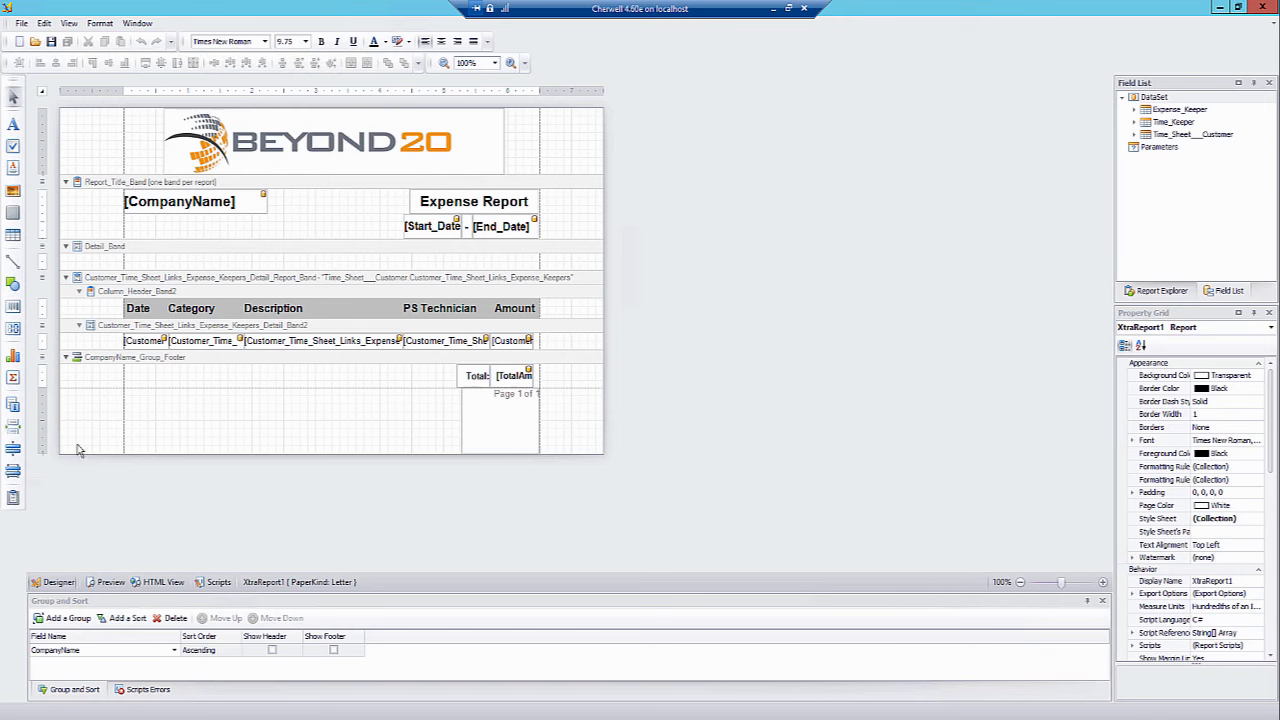
# Preview the expense report and add a picture box of about 100 × 23 to the empty page footer band
pyautogui.click(108, 582)
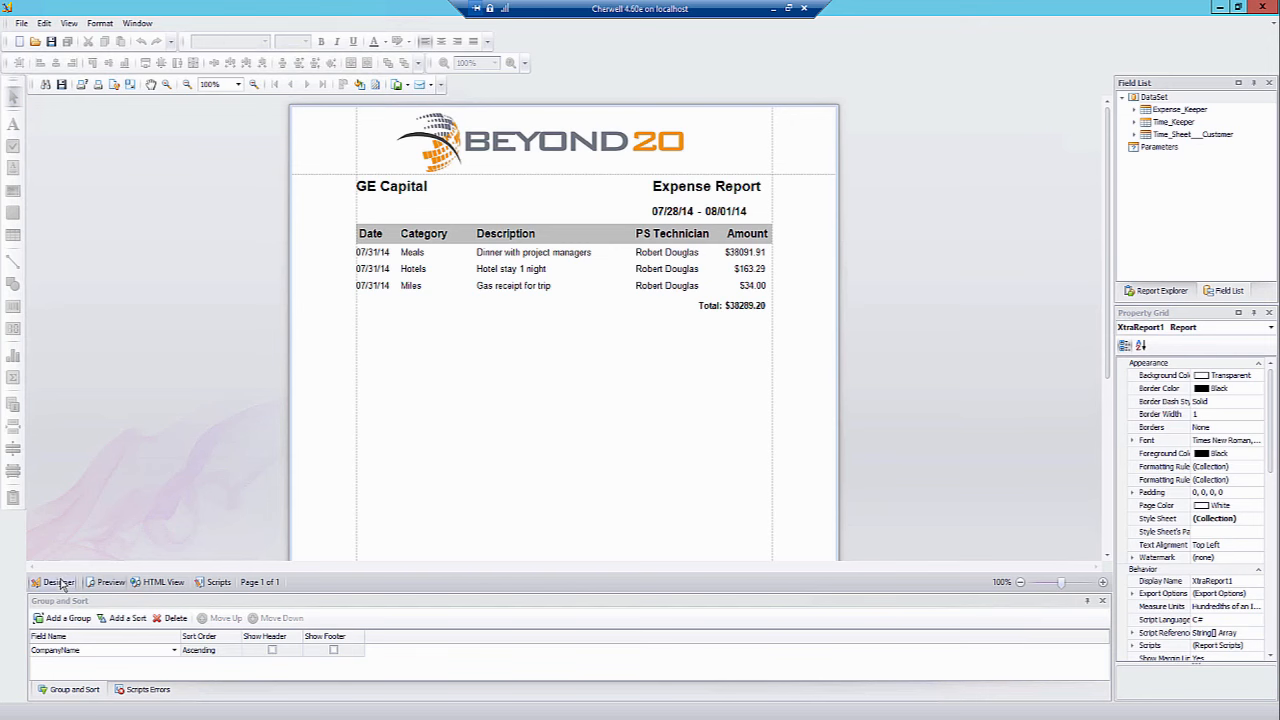
pyautogui.click(58, 583)
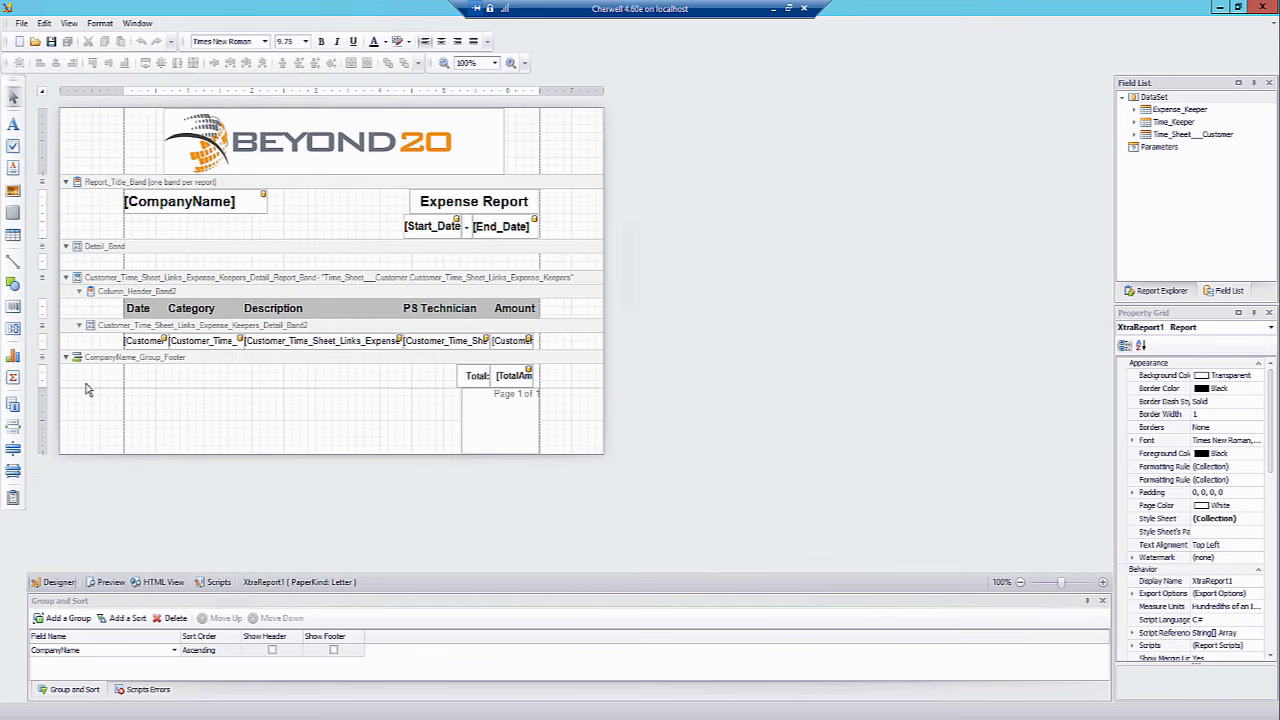
pyautogui.click(160, 414)
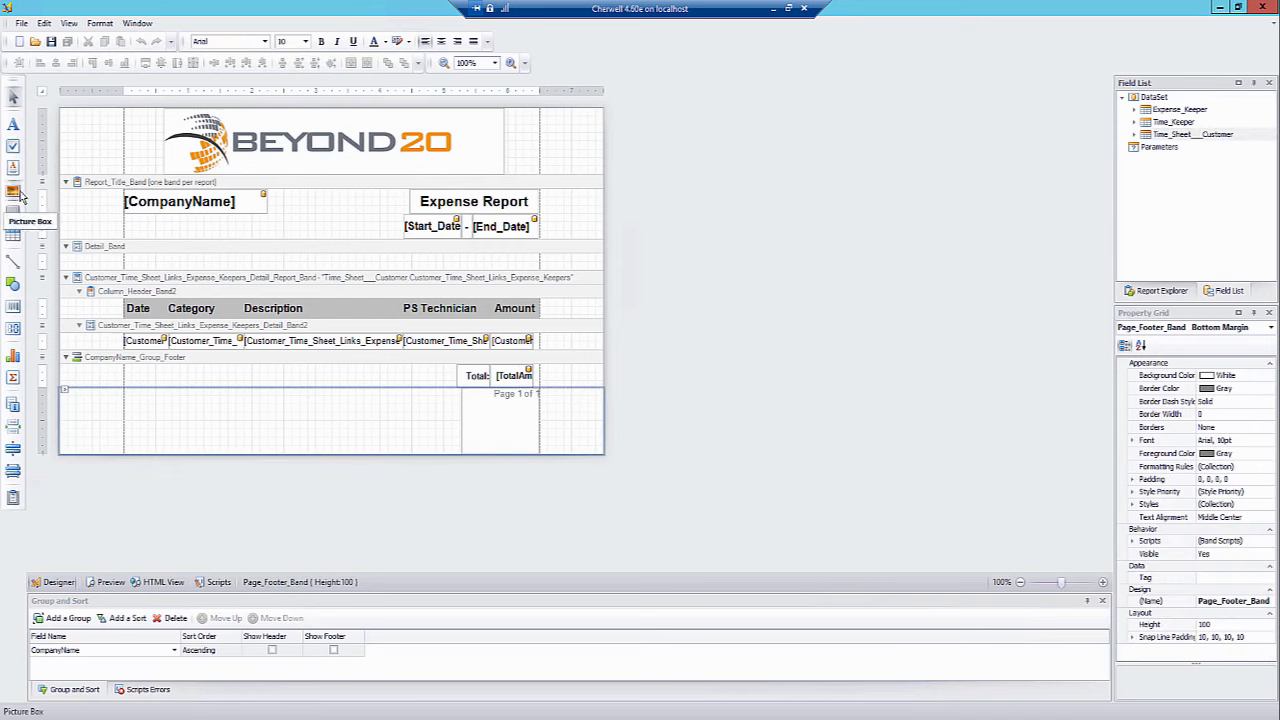
pyautogui.moveTo(13, 197); pyautogui.dragTo(197, 422)
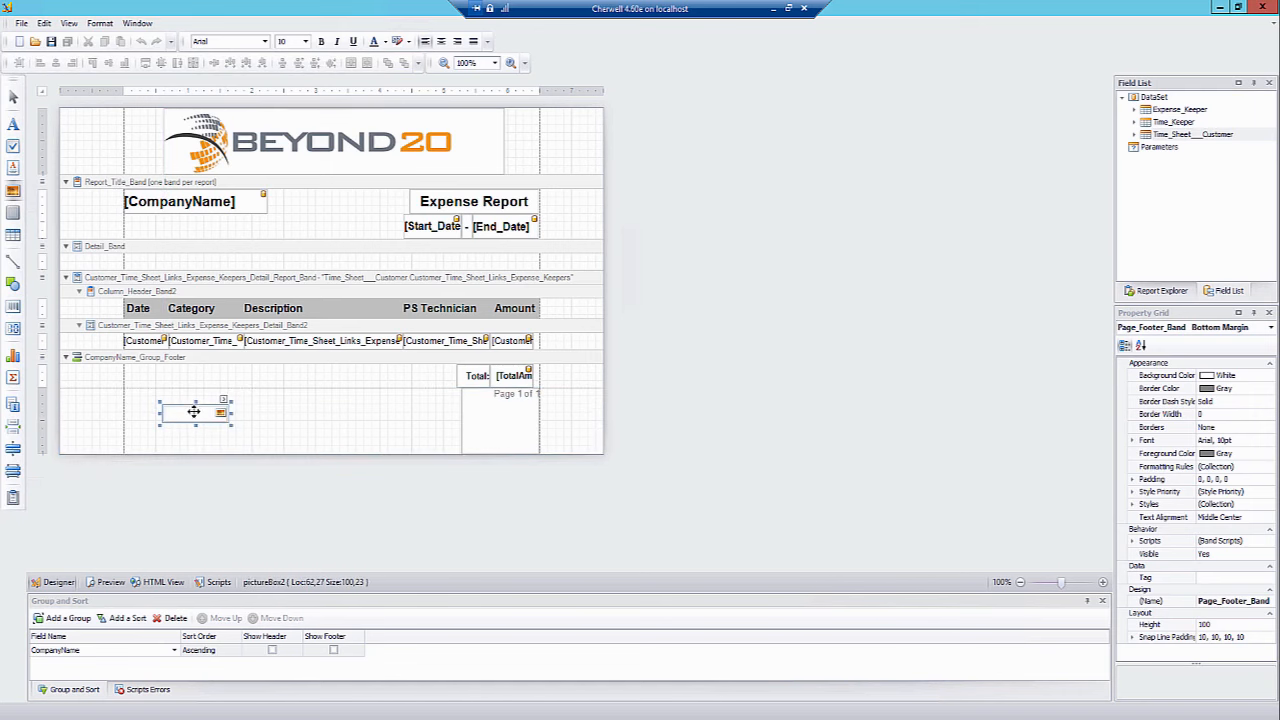
pyautogui.click(262, 419)
pyautogui.click(213, 411)
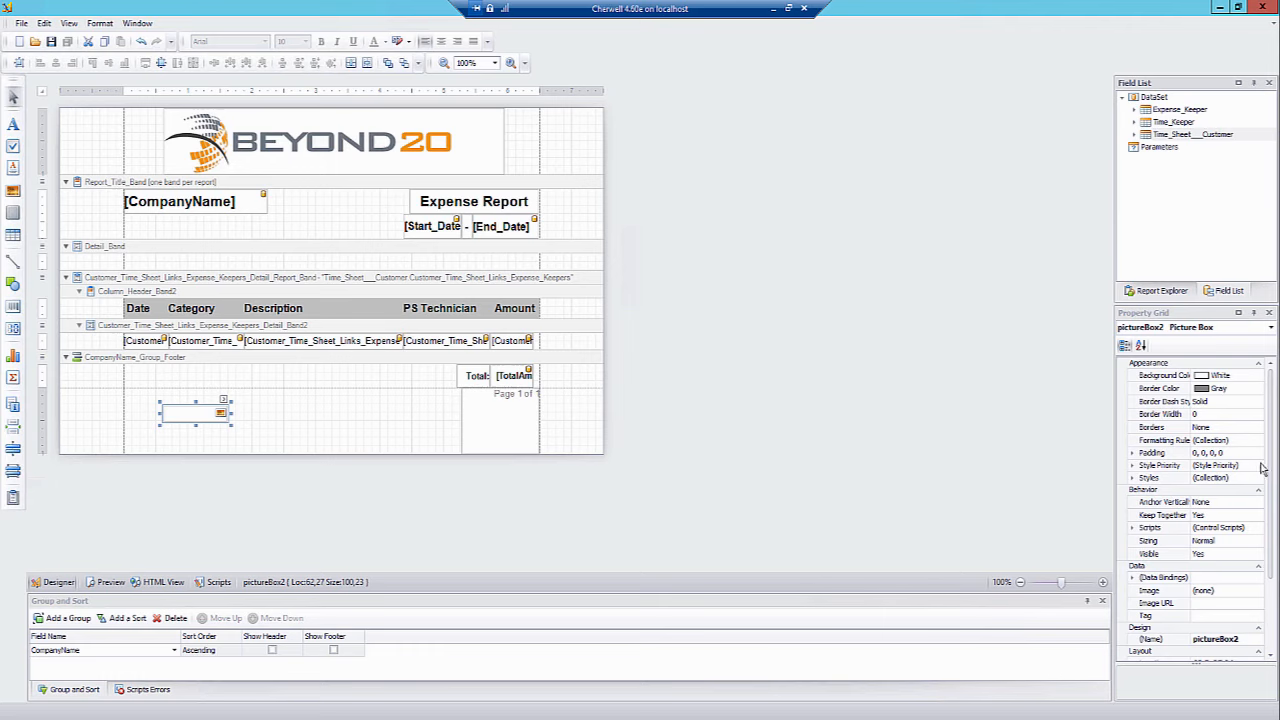
# Load download-blue.png from the Desktop as the new picture box's image
pyautogui.moveTo(1271, 478); pyautogui.dragTo(1274, 537)
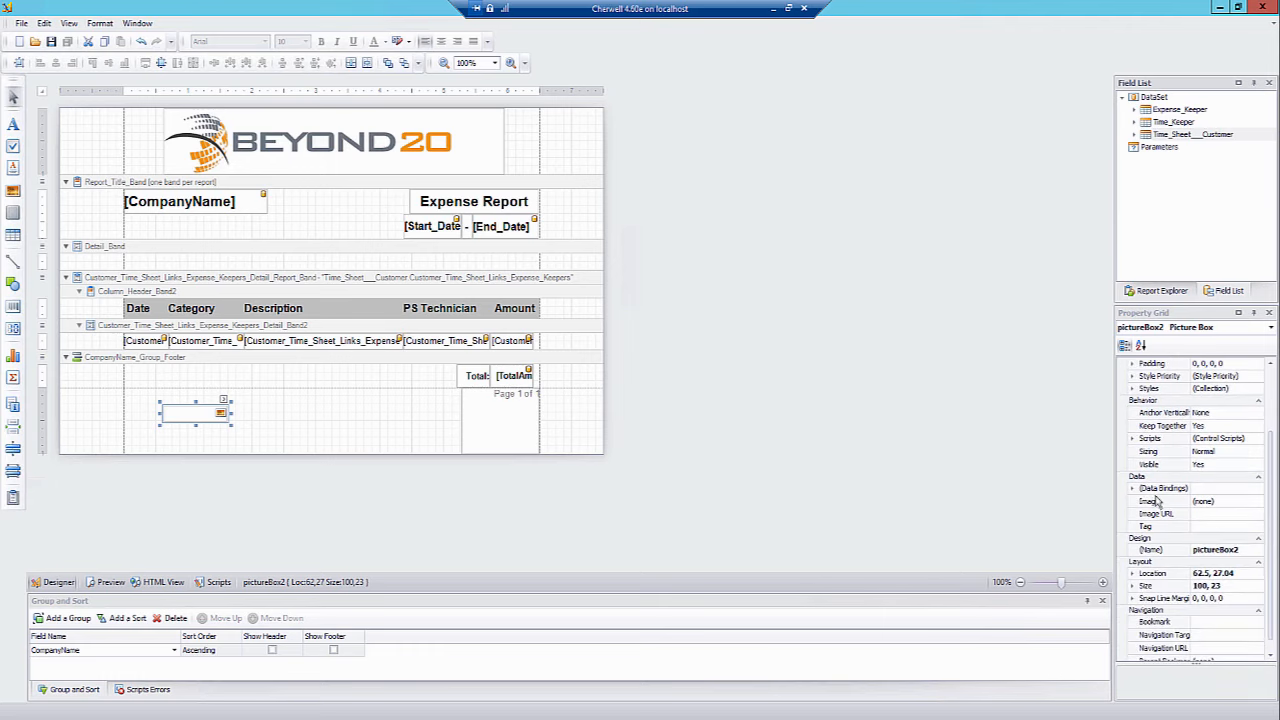
pyautogui.click(1218, 504)
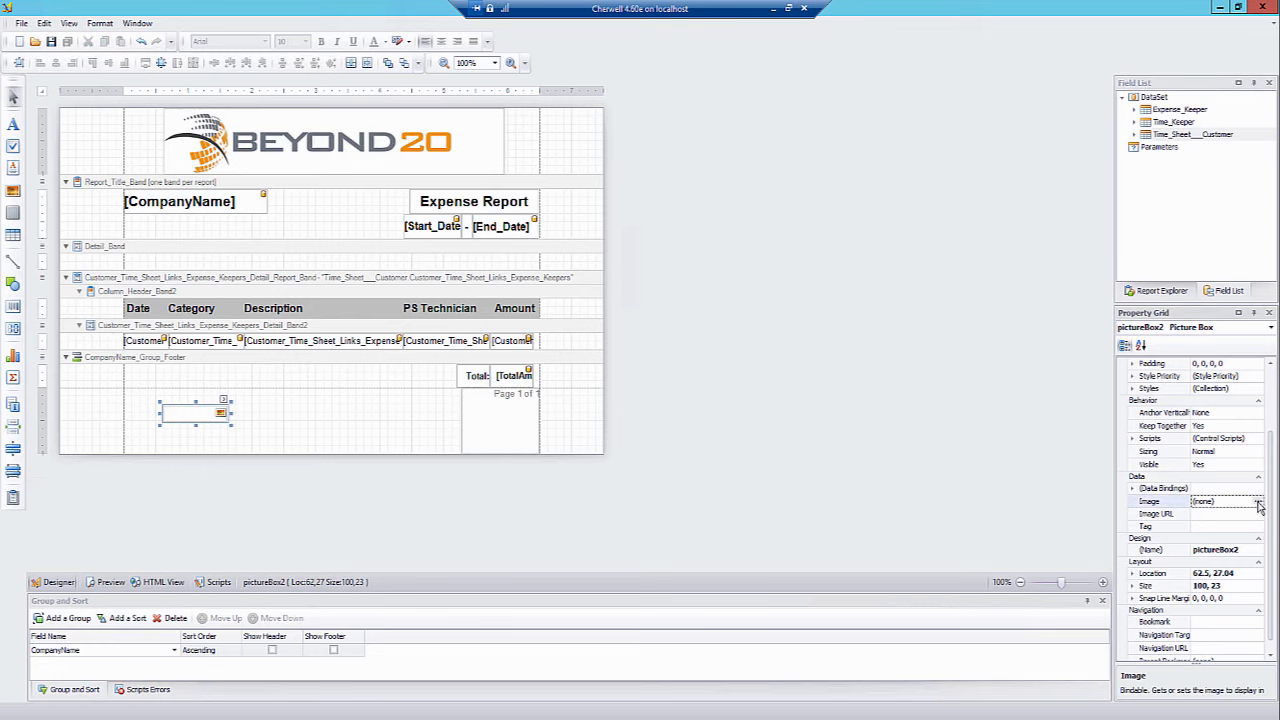
pyautogui.click(1258, 502)
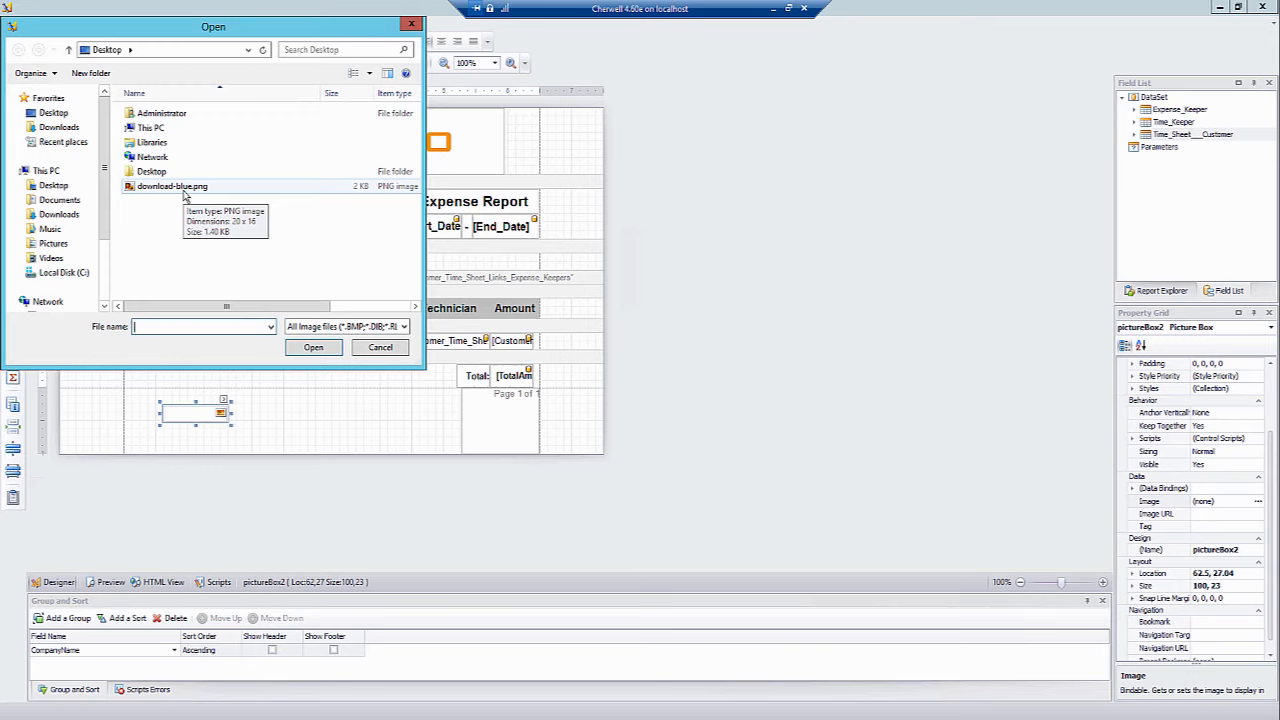
pyautogui.click(184, 190)
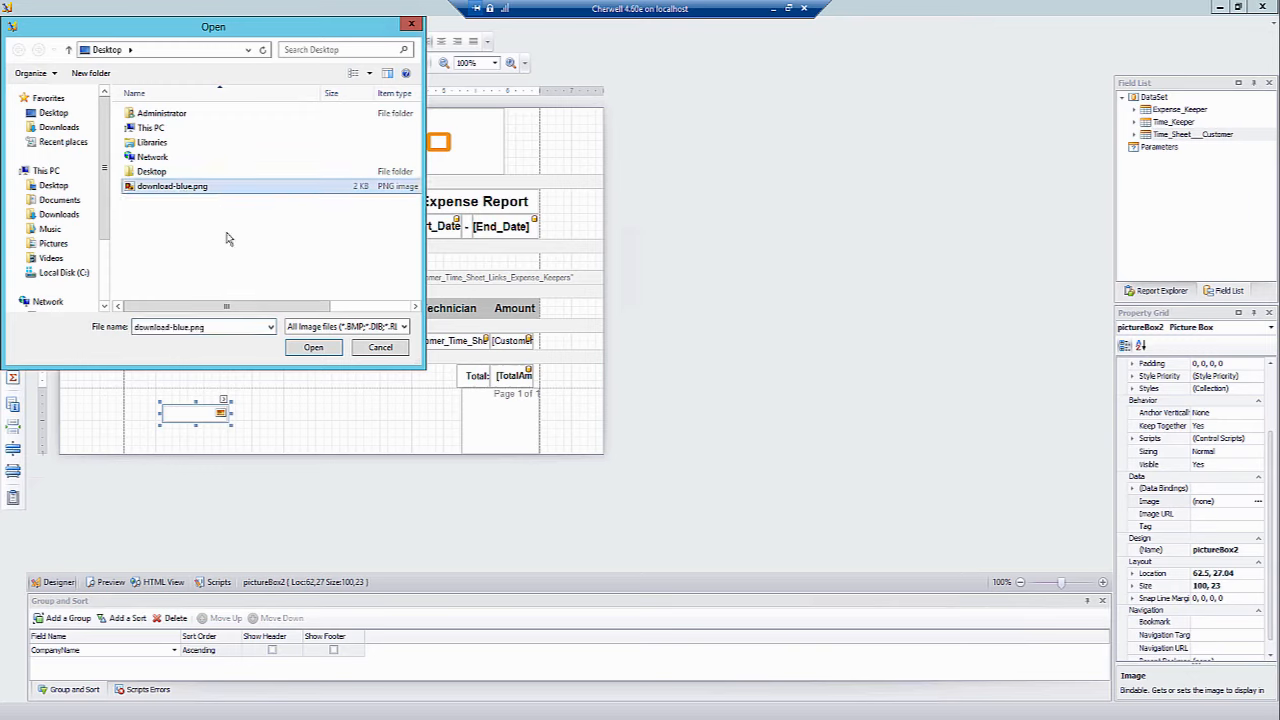
pyautogui.click(305, 352)
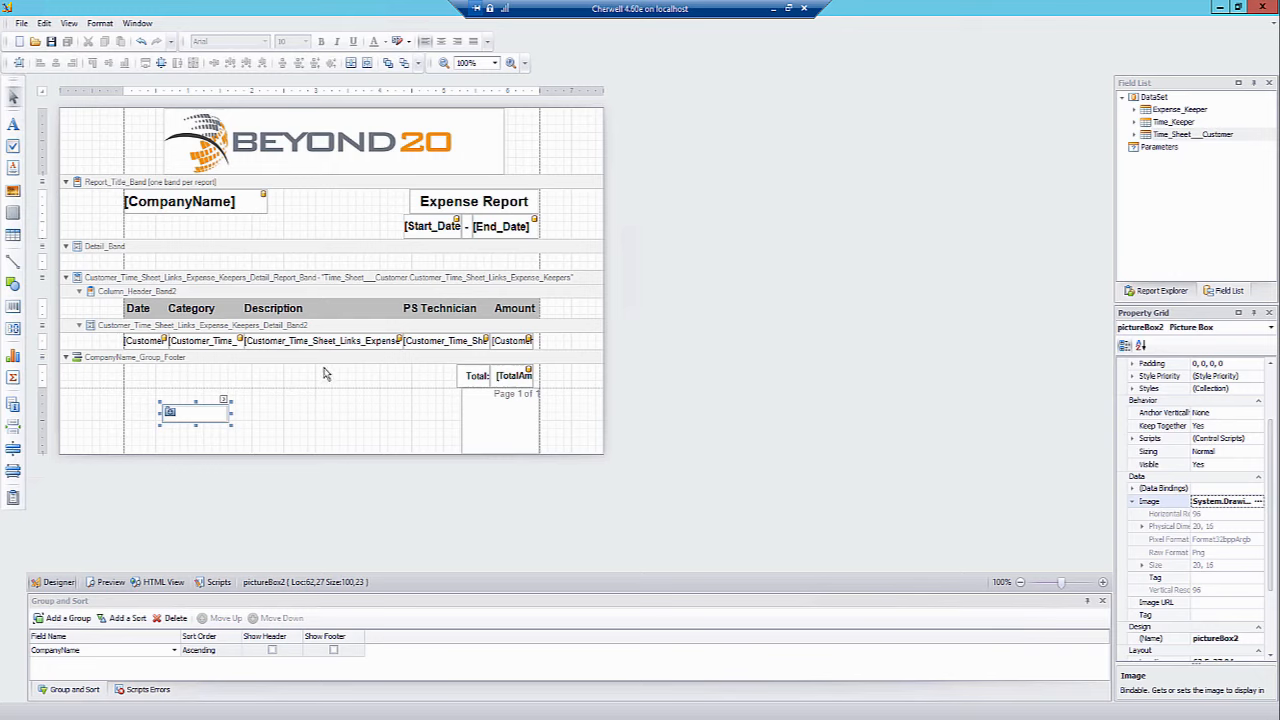
# Bind the picture box's Navigation URL to the ReceiptDownloadURL field of Expense_Keeper, leaving its format string empty
pyautogui.click(1132, 489)
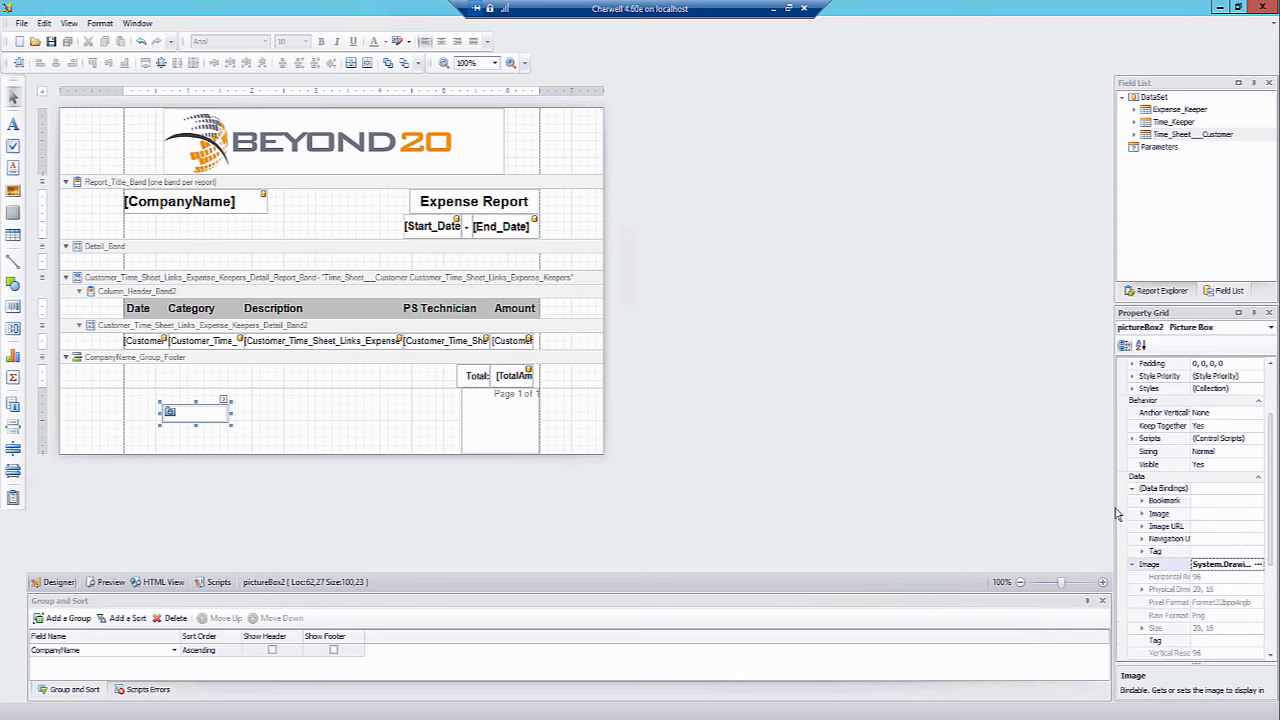
pyautogui.moveTo(1116, 514); pyautogui.dragTo(1026, 521)
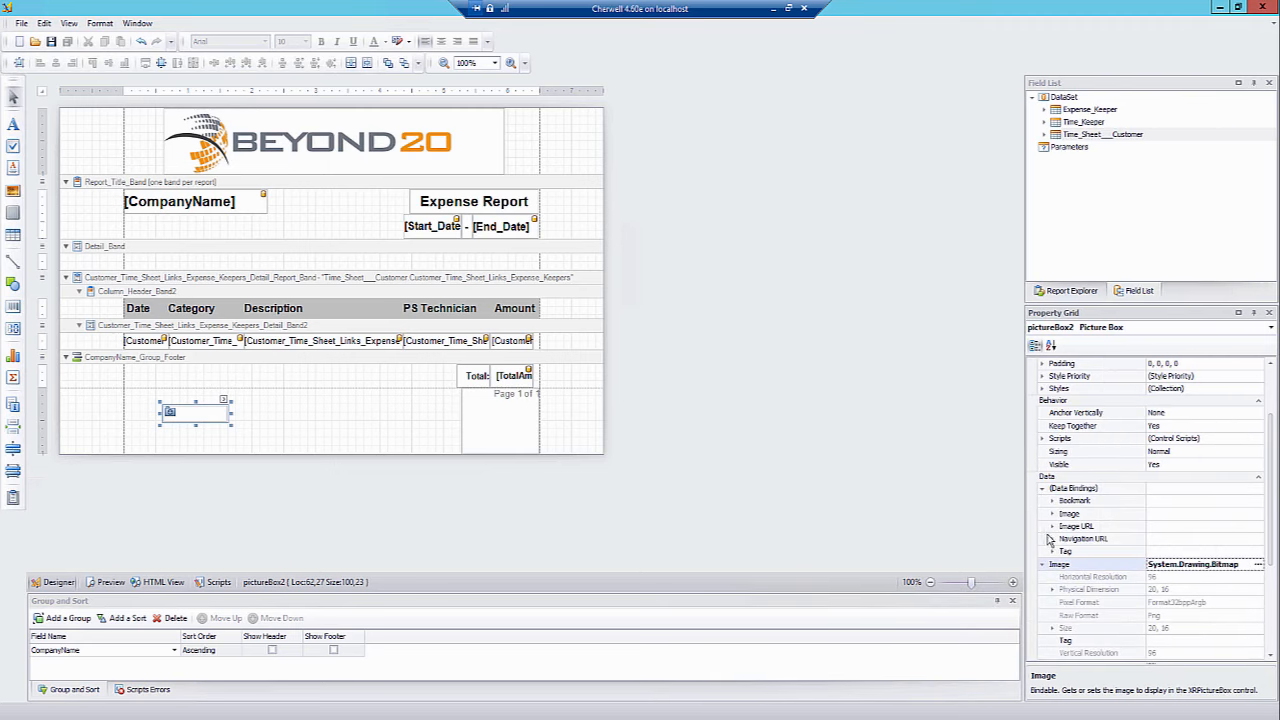
pyautogui.click(1051, 539)
pyautogui.click(1053, 540)
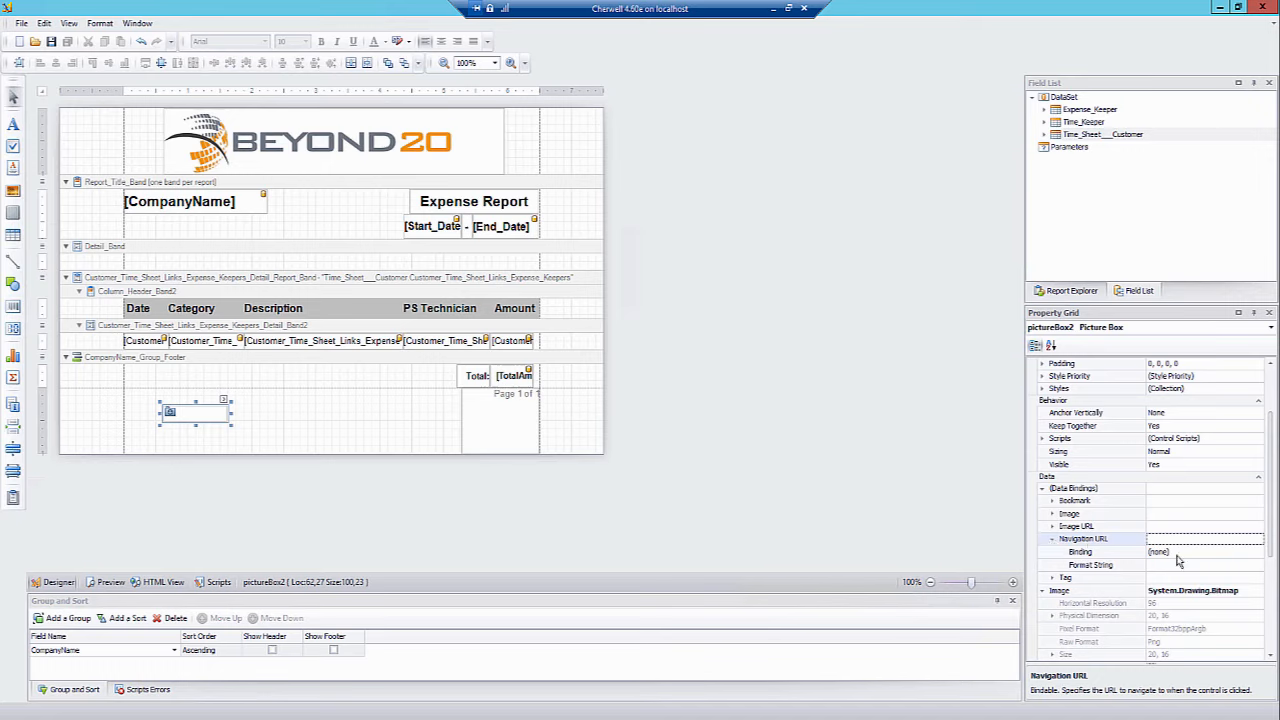
pyautogui.click(1214, 552)
pyautogui.click(1259, 552)
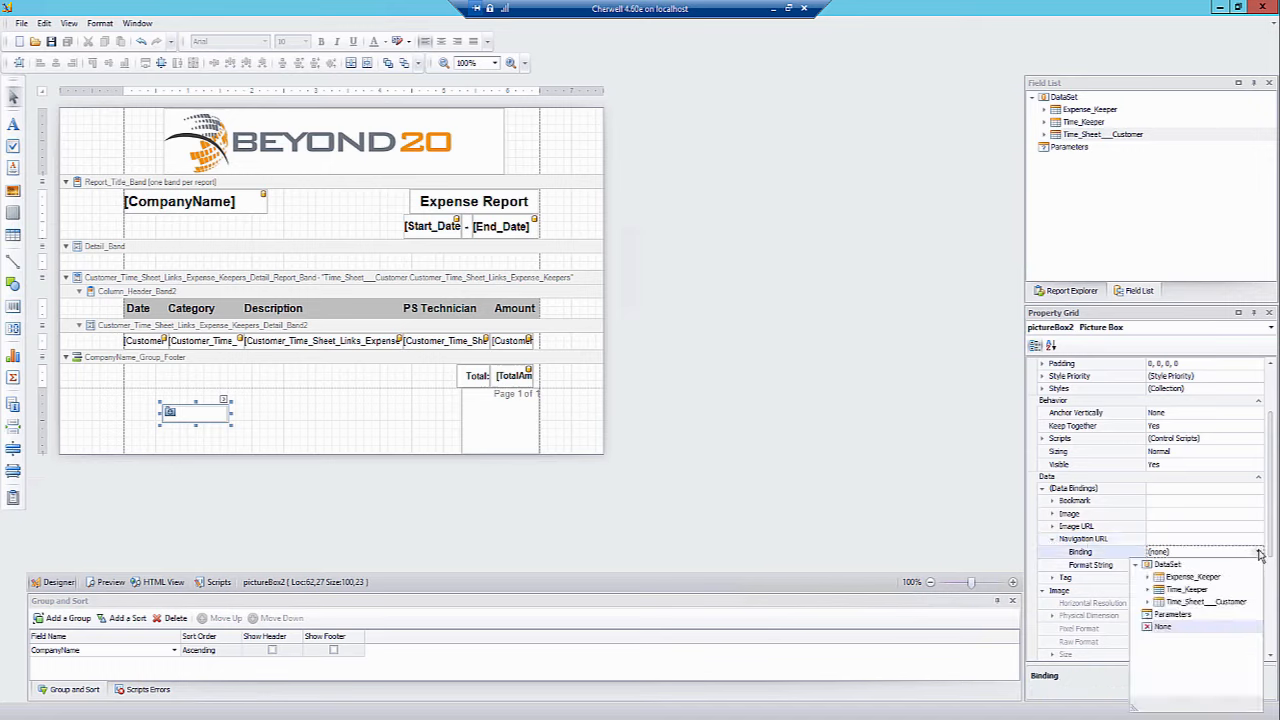
pyautogui.click(1149, 578)
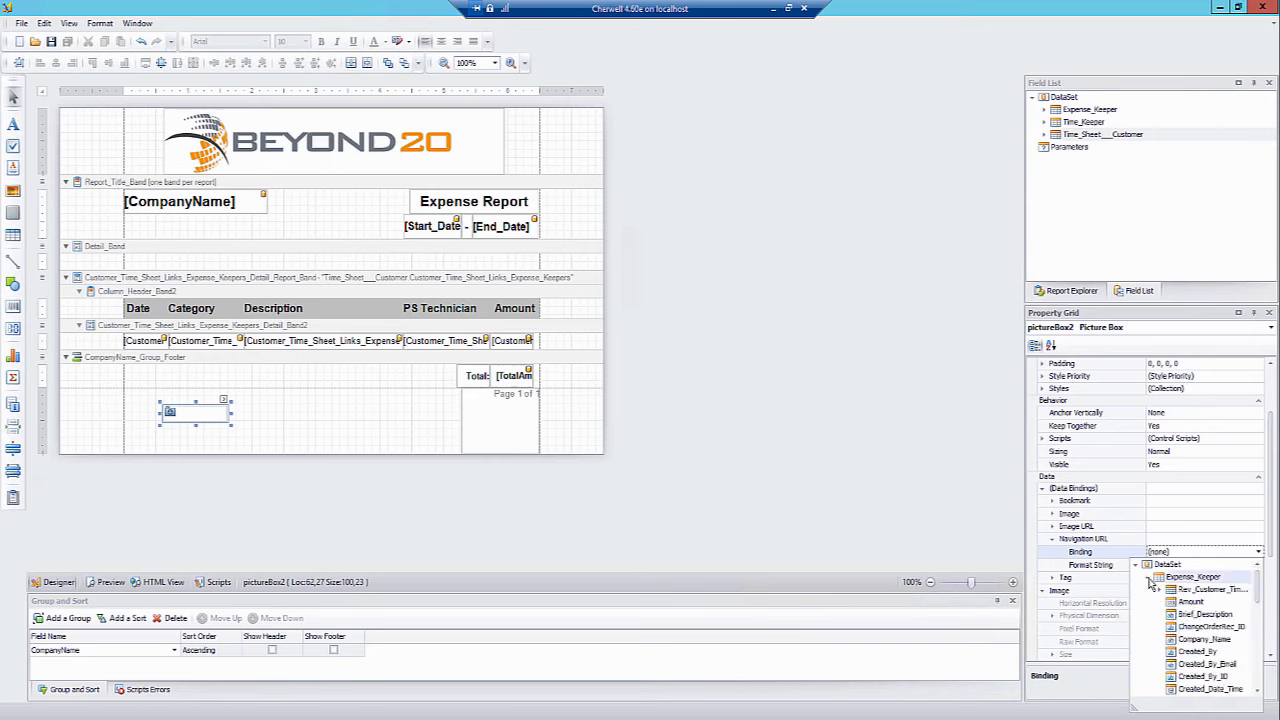
pyautogui.moveTo(1258, 590); pyautogui.dragTo(1261, 641)
pyautogui.click(1224, 652)
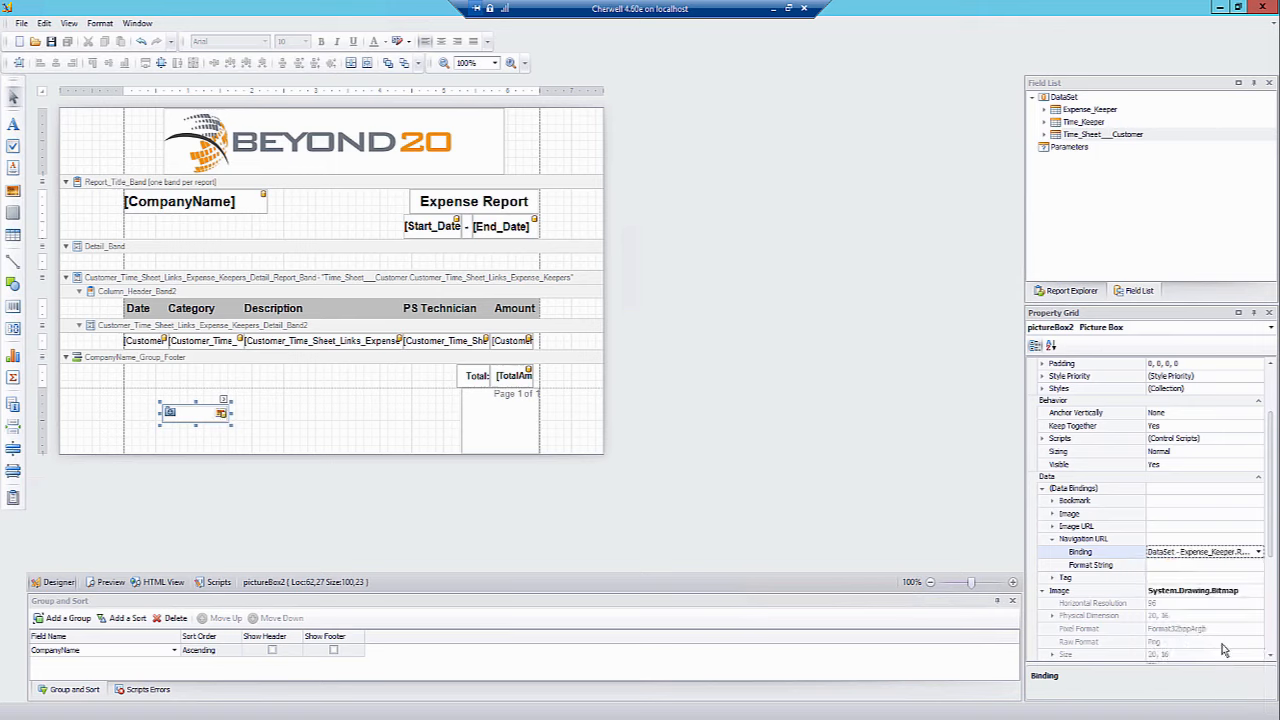
pyautogui.click(1176, 566)
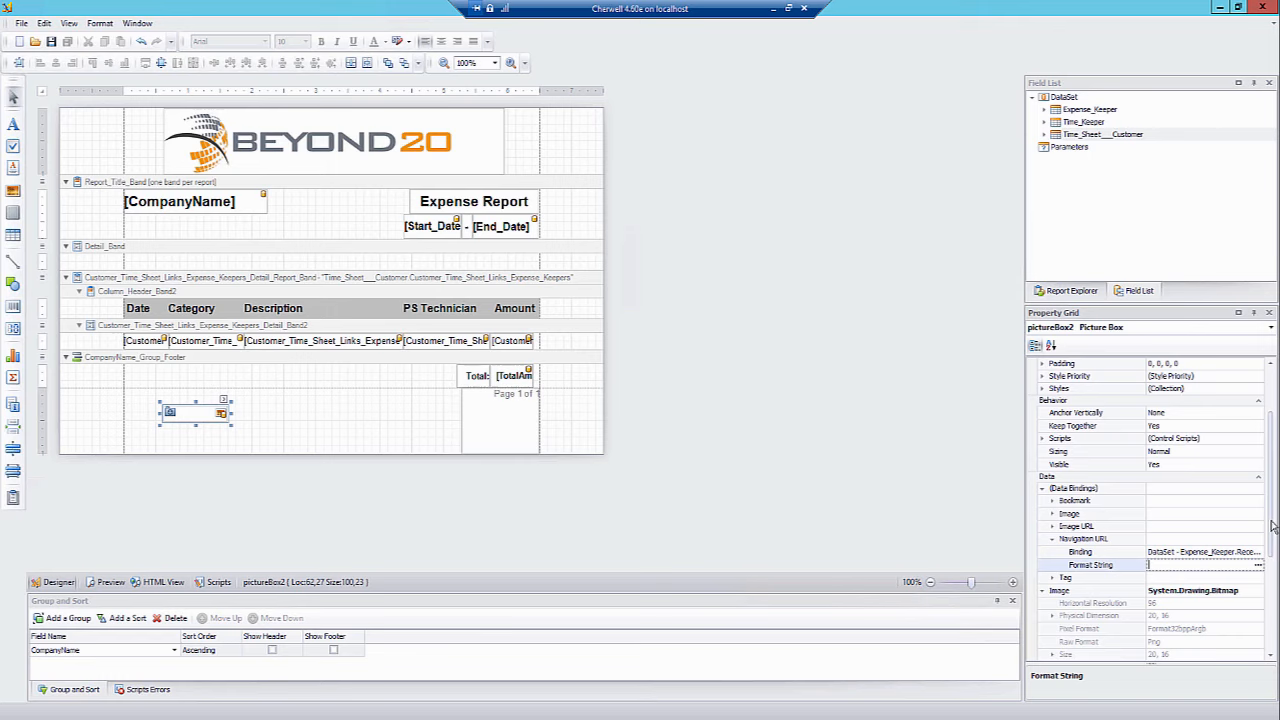
# Move the picture box to about 188, 33 in the page footer and set its size to 20, 16
pyautogui.moveTo(207, 412); pyautogui.dragTo(296, 420)
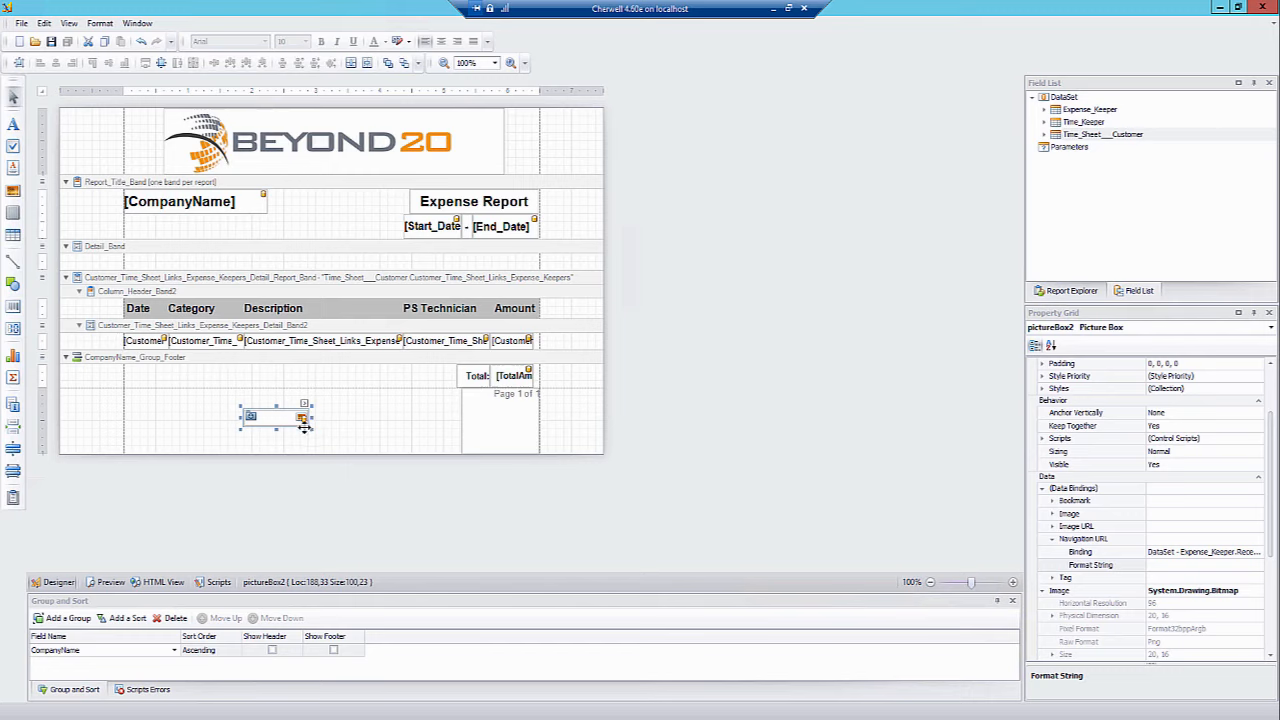
pyautogui.moveTo(311, 428); pyautogui.dragTo(281, 434)
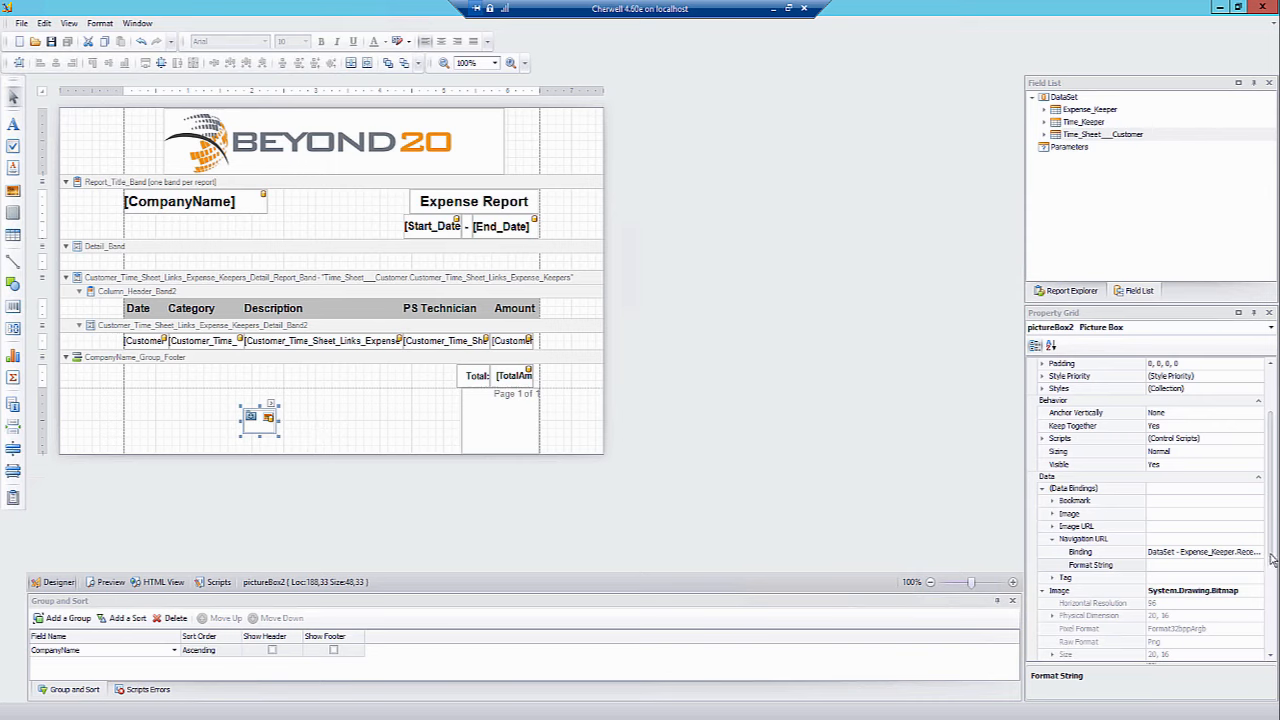
pyautogui.moveTo(1271, 553); pyautogui.dragTo(1273, 650)
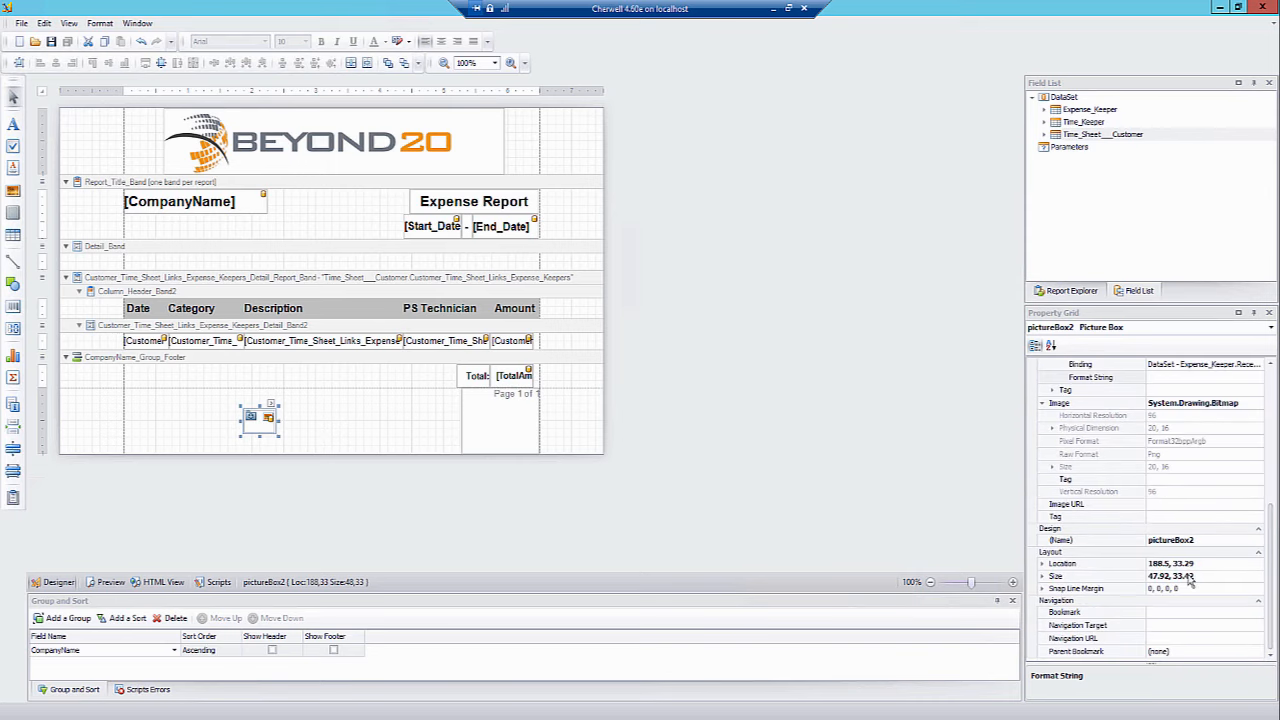
pyautogui.click(1147, 577)
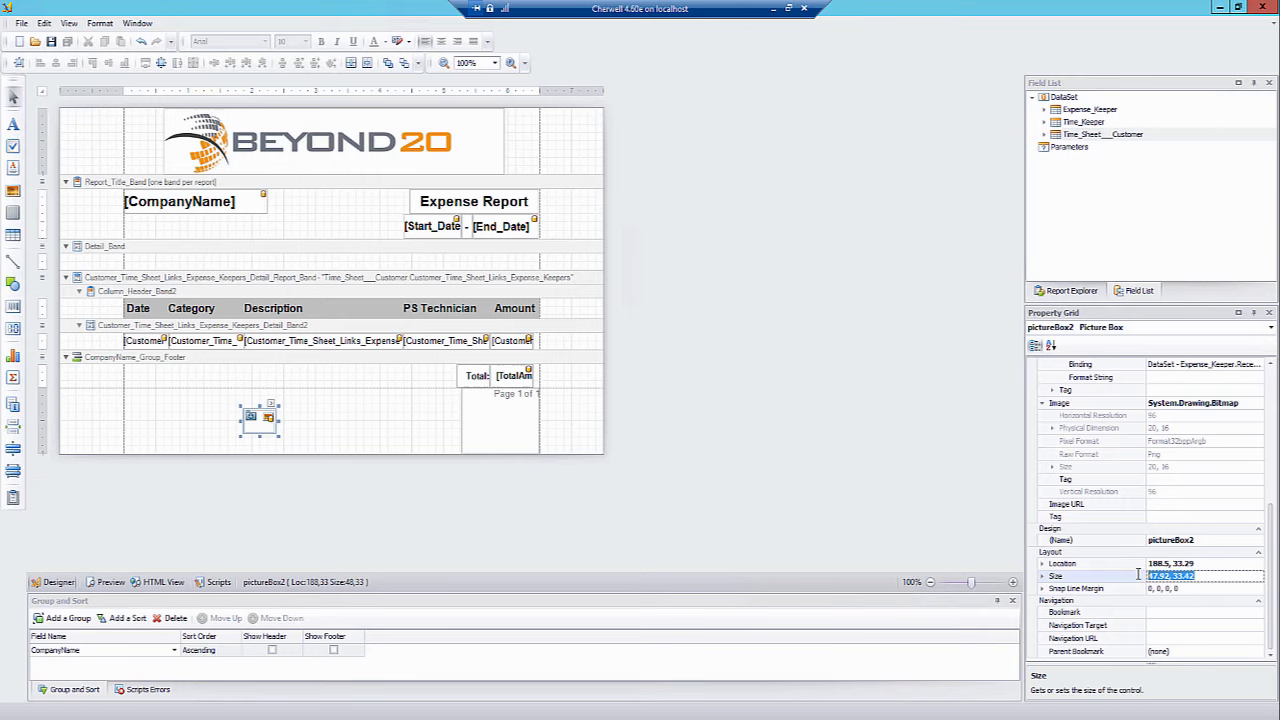
pyautogui.write('20,16')
pyautogui.click(397, 432)
pyautogui.click(251, 416)
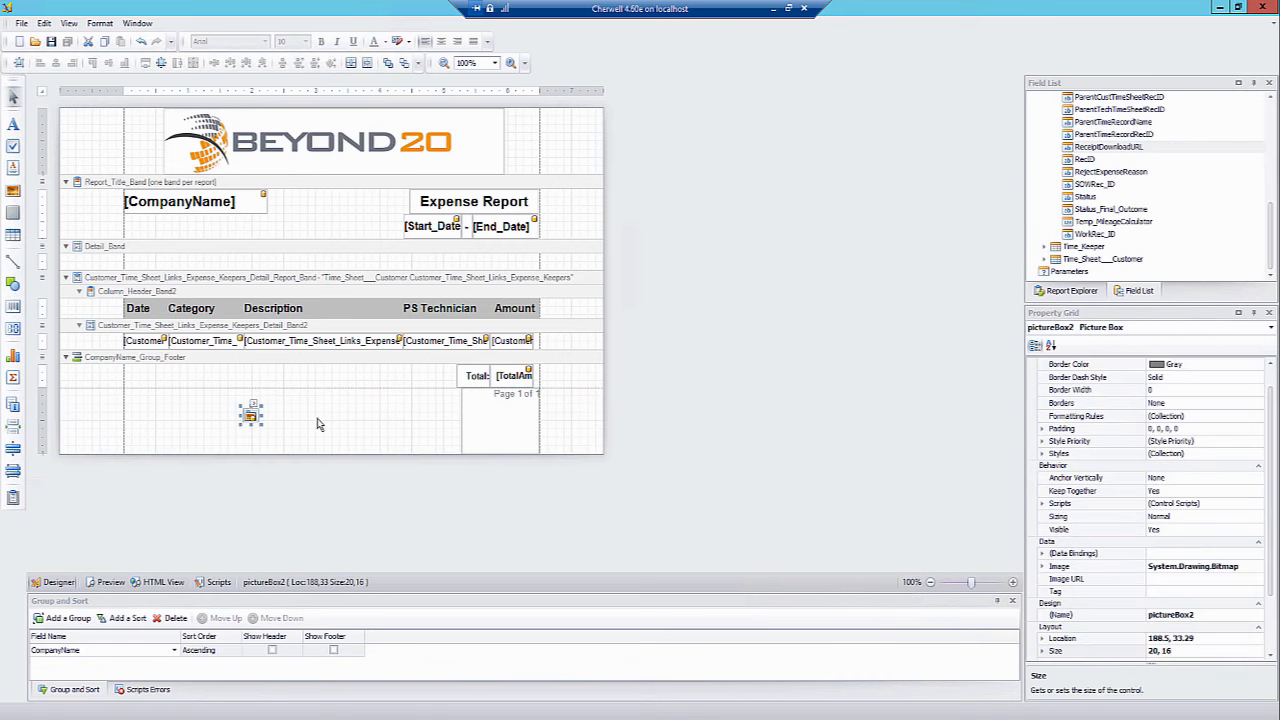
# Narrow the category field in the detail band and place the picture box at 168.5, 0 in the gap before the description field
pyautogui.click(244, 341)
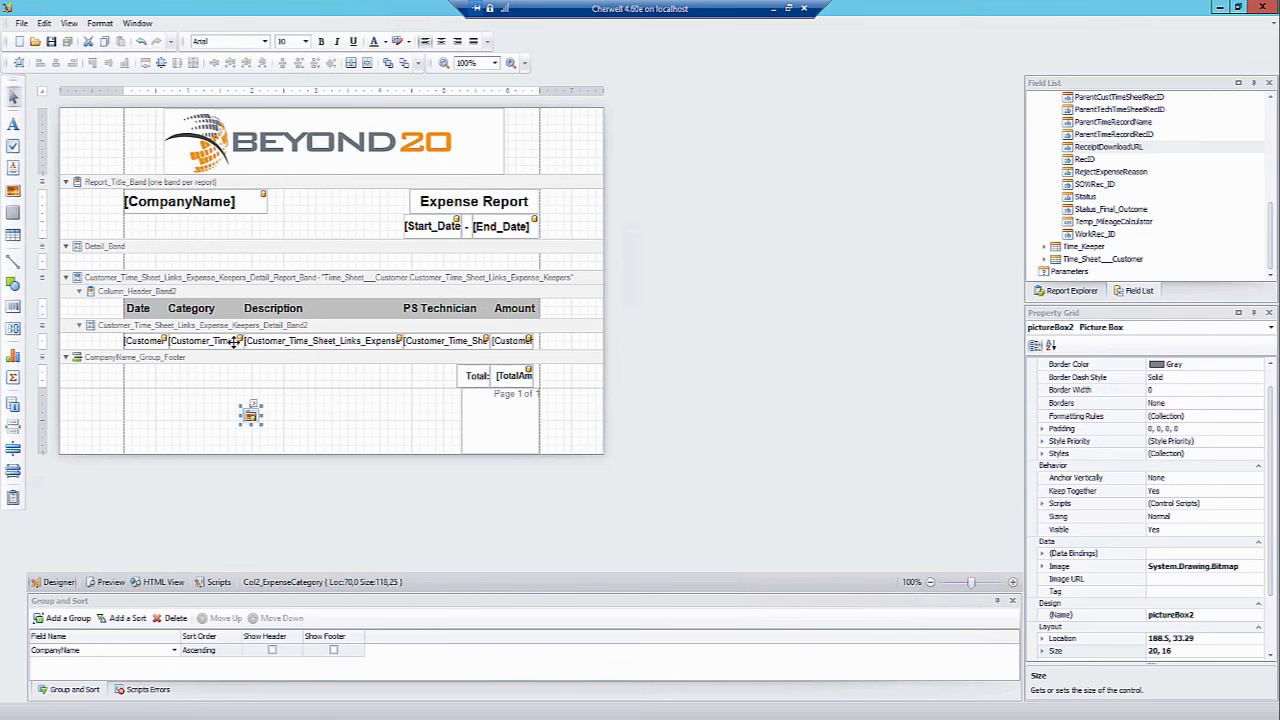
pyautogui.moveTo(248, 341); pyautogui.dragTo(224, 341)
pyautogui.click(263, 424)
pyautogui.click(250, 416)
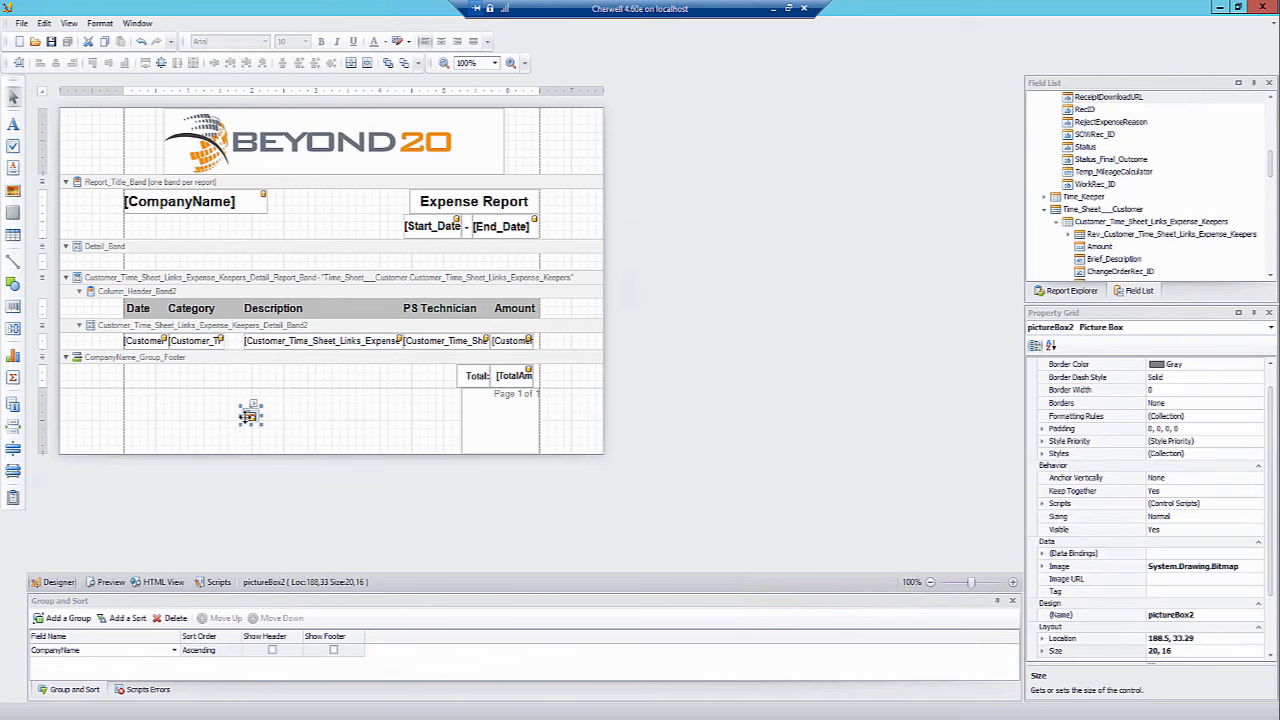
pyautogui.moveTo(249, 415); pyautogui.dragTo(238, 341)
pyautogui.click(218, 342)
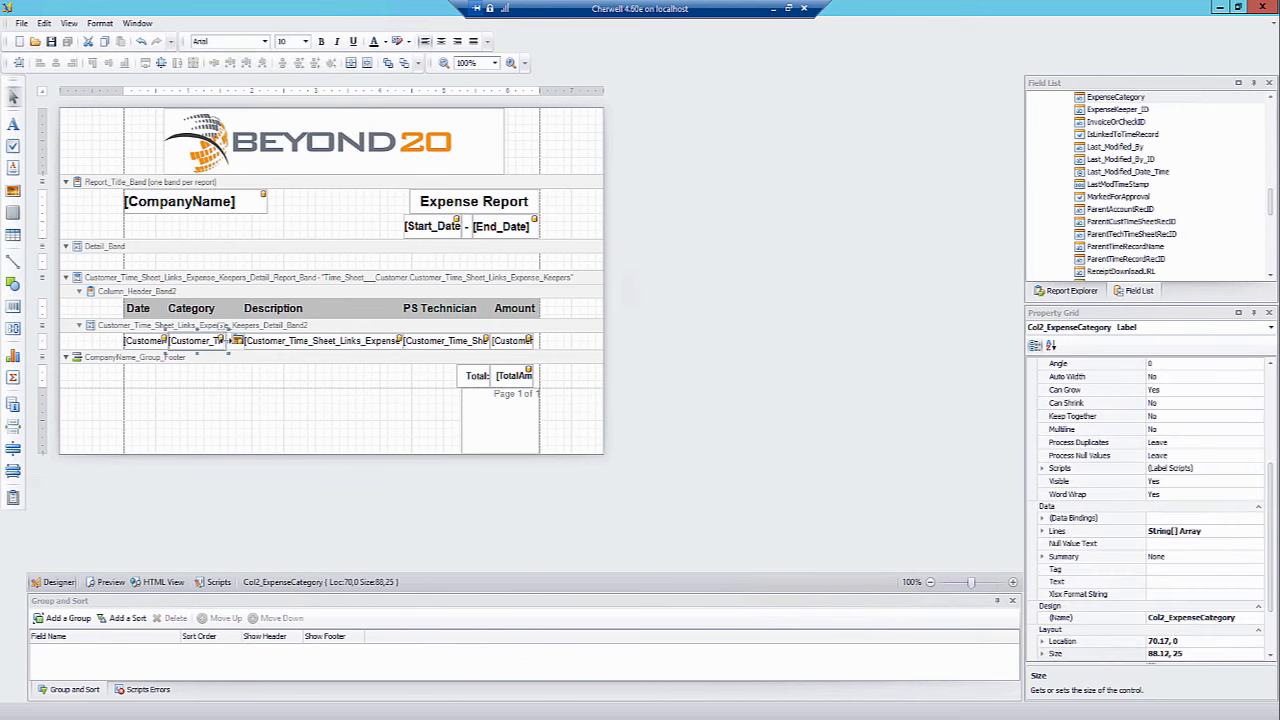
pyautogui.click(245, 419)
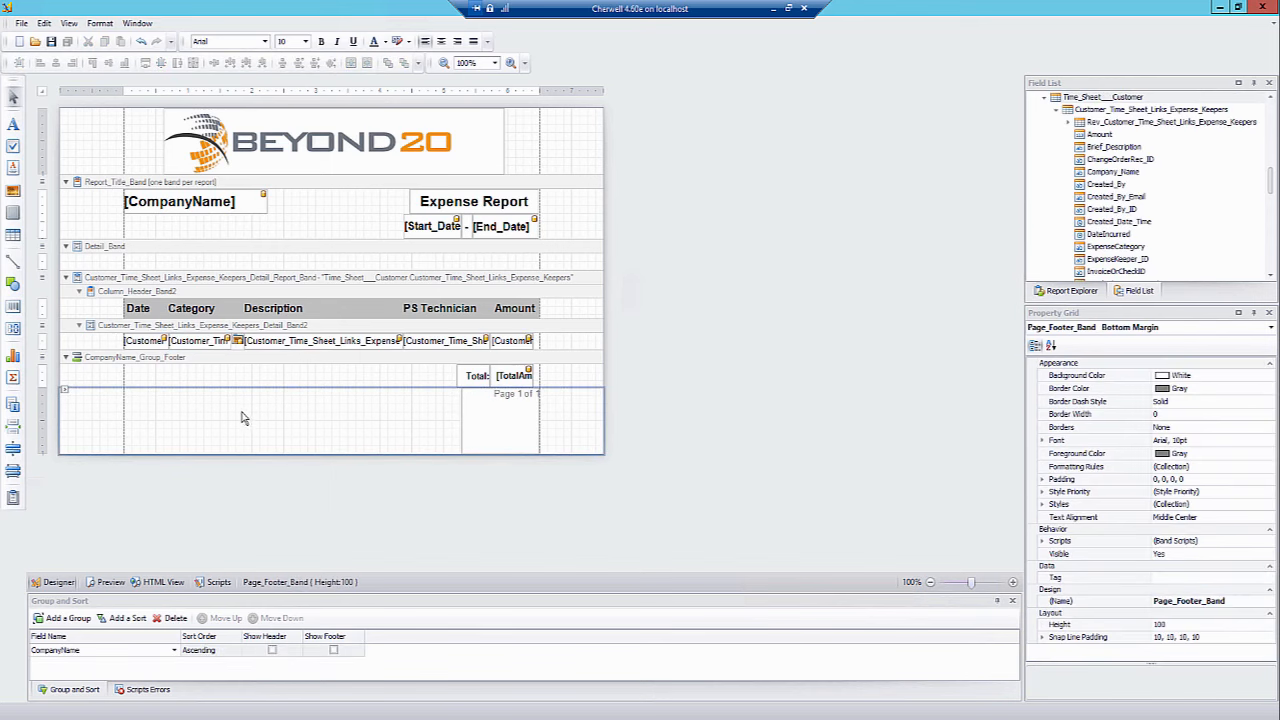
# Preview the icon alignment, lower the picture box in the detail band to location 168.5, 2, and preview it again
pyautogui.click(118, 587)
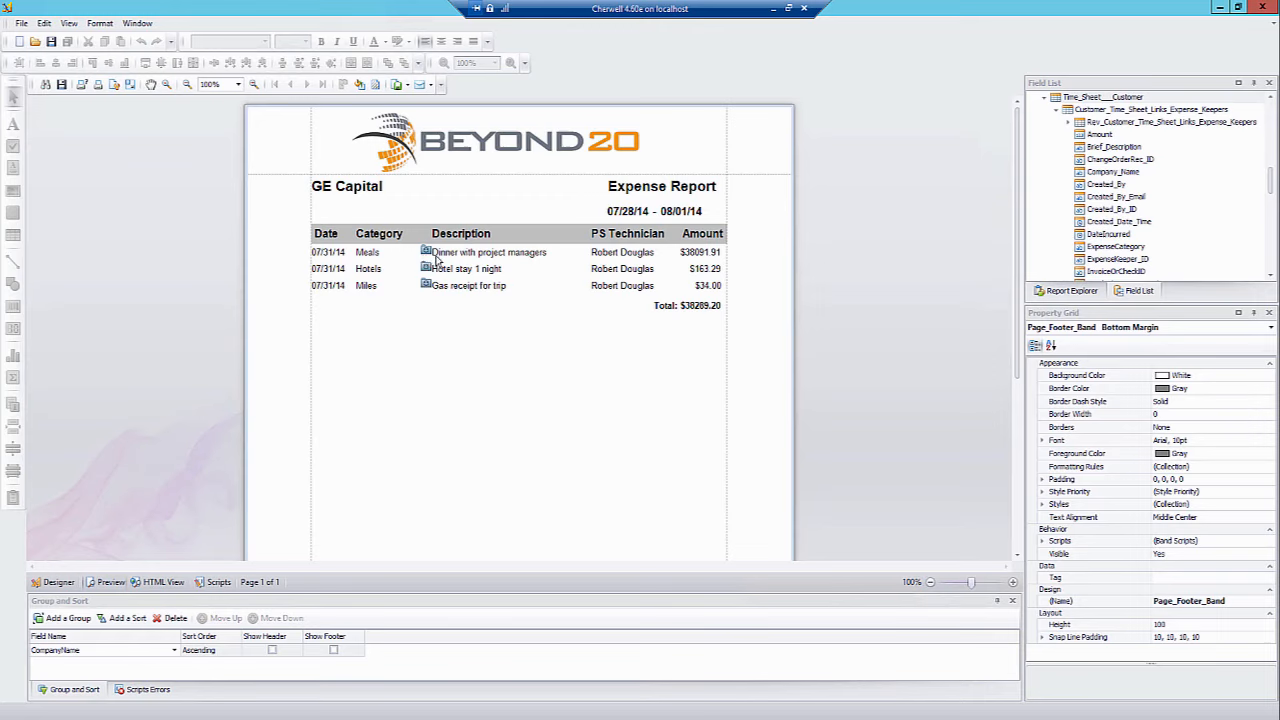
pyautogui.click(66, 587)
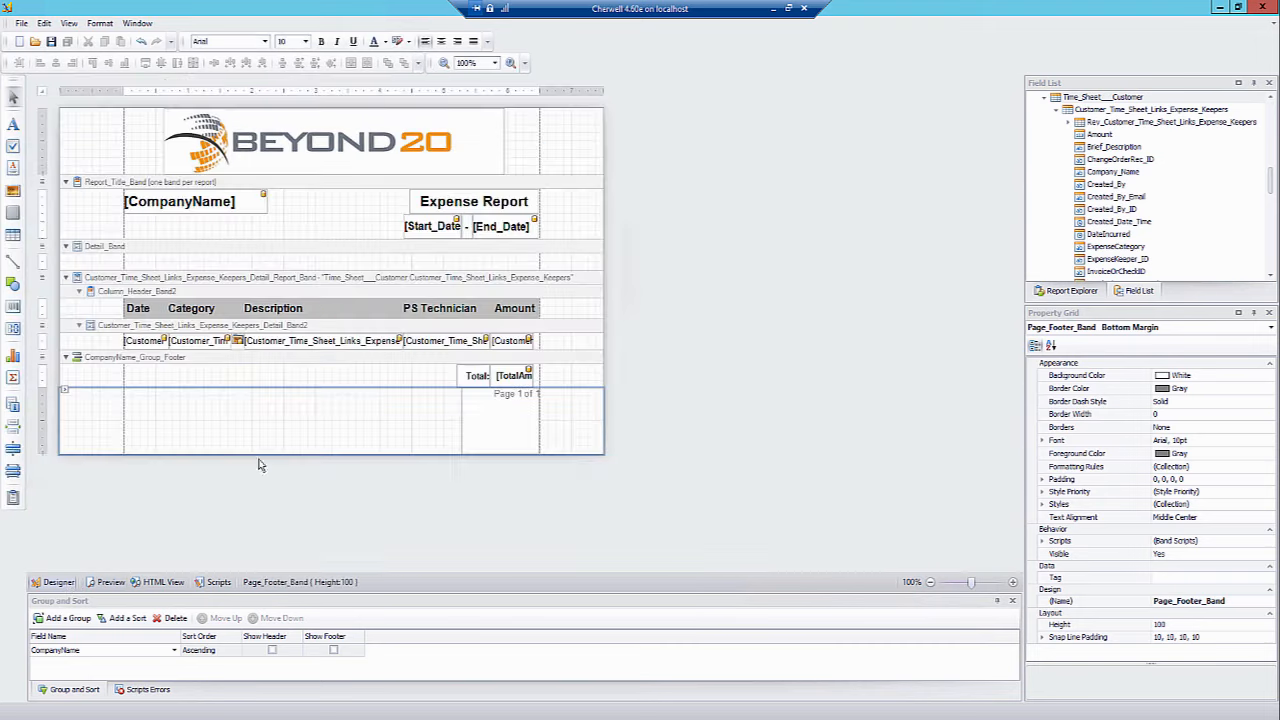
pyautogui.click(239, 341)
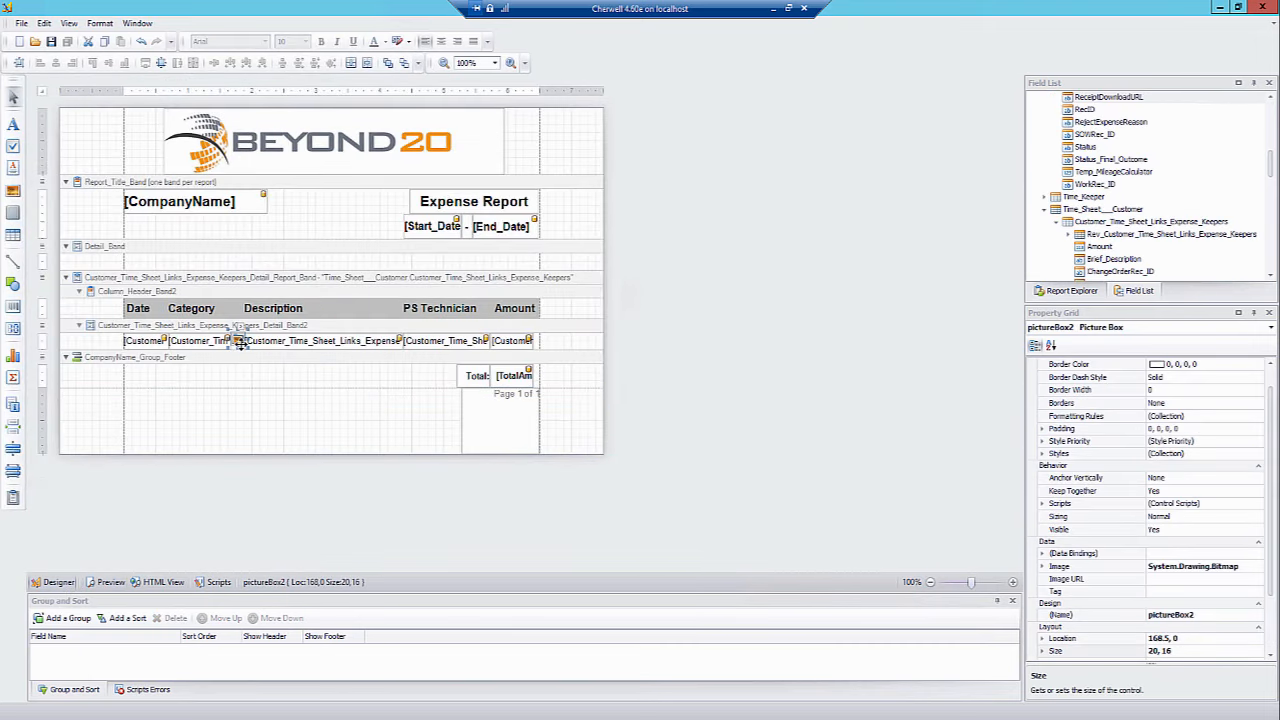
pyautogui.moveTo(240, 341); pyautogui.dragTo(241, 344)
pyautogui.click(112, 584)
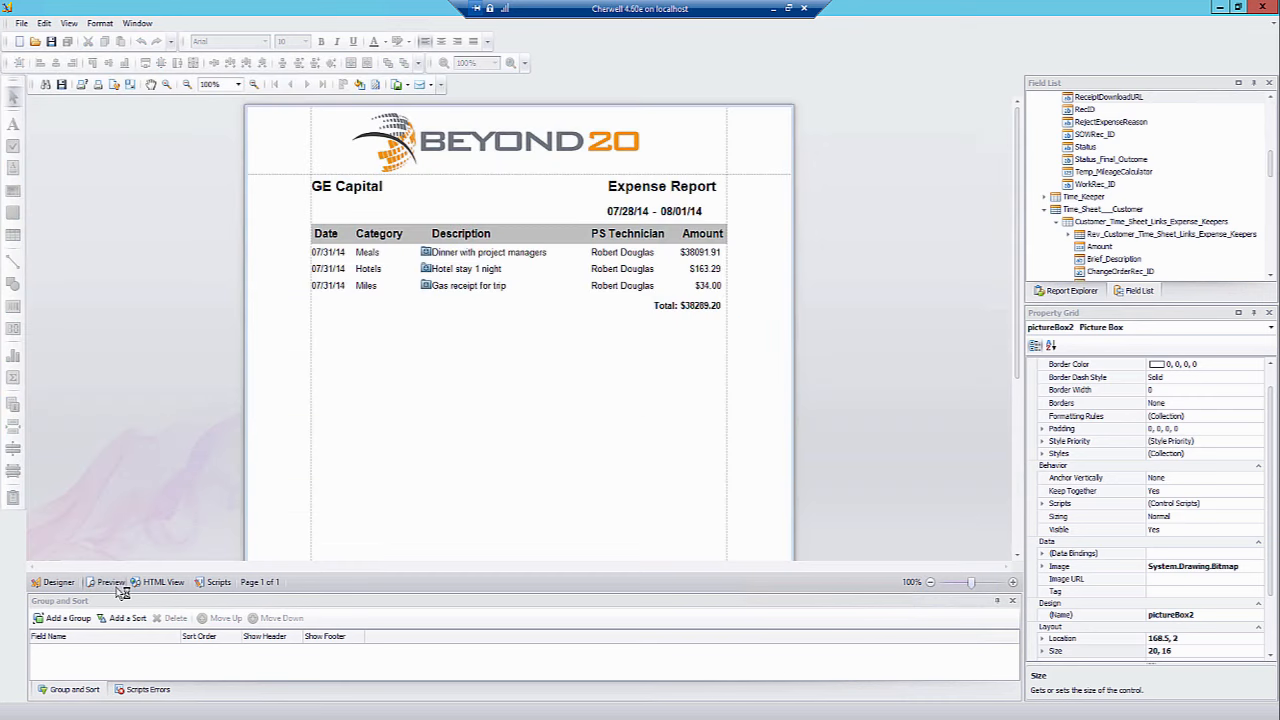
pyautogui.click(62, 584)
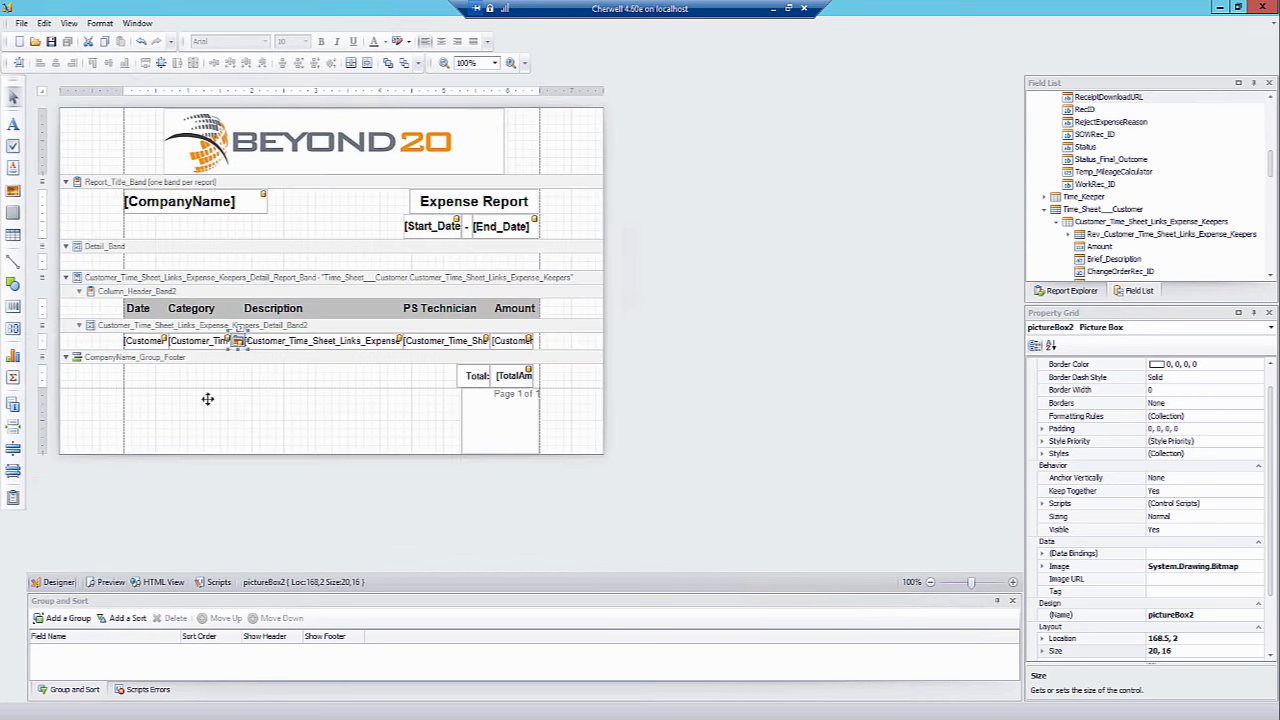
# Test the Meals row's icon link in the preview by opening mastros-bears-receipt.jpg from ShareFile, and return to the report
pyautogui.click(112, 583)
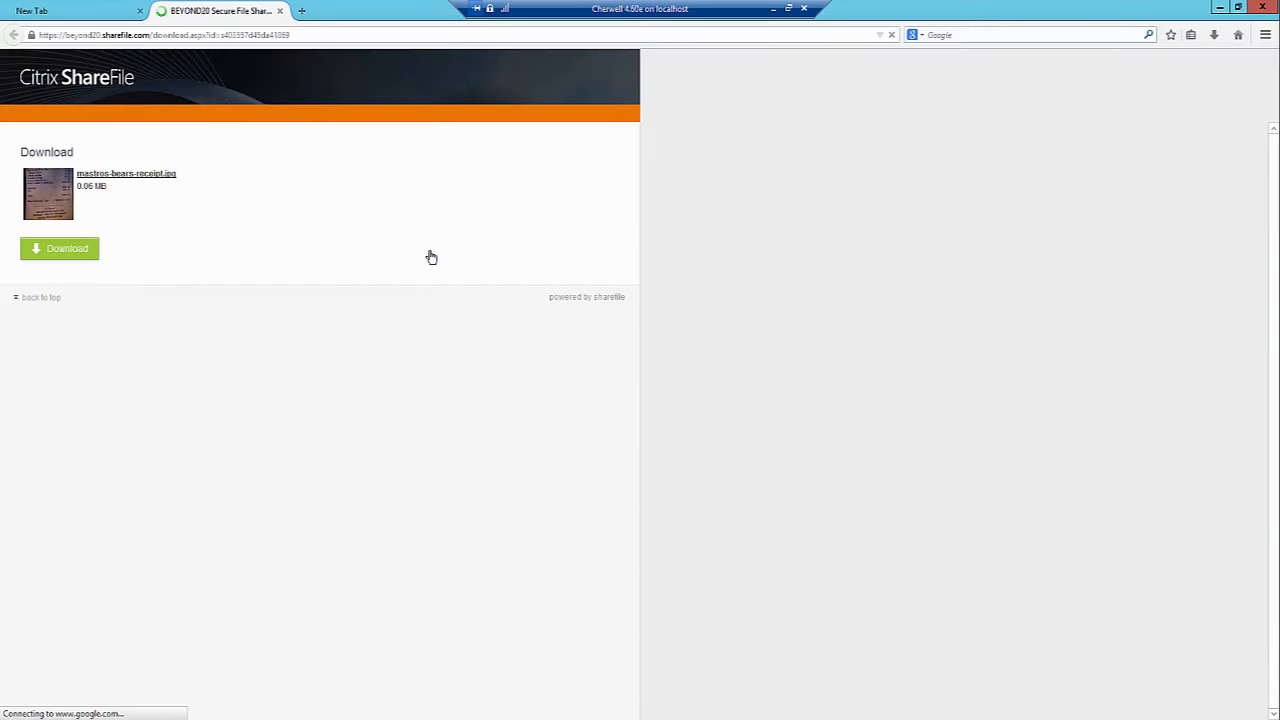
pyautogui.click(151, 178)
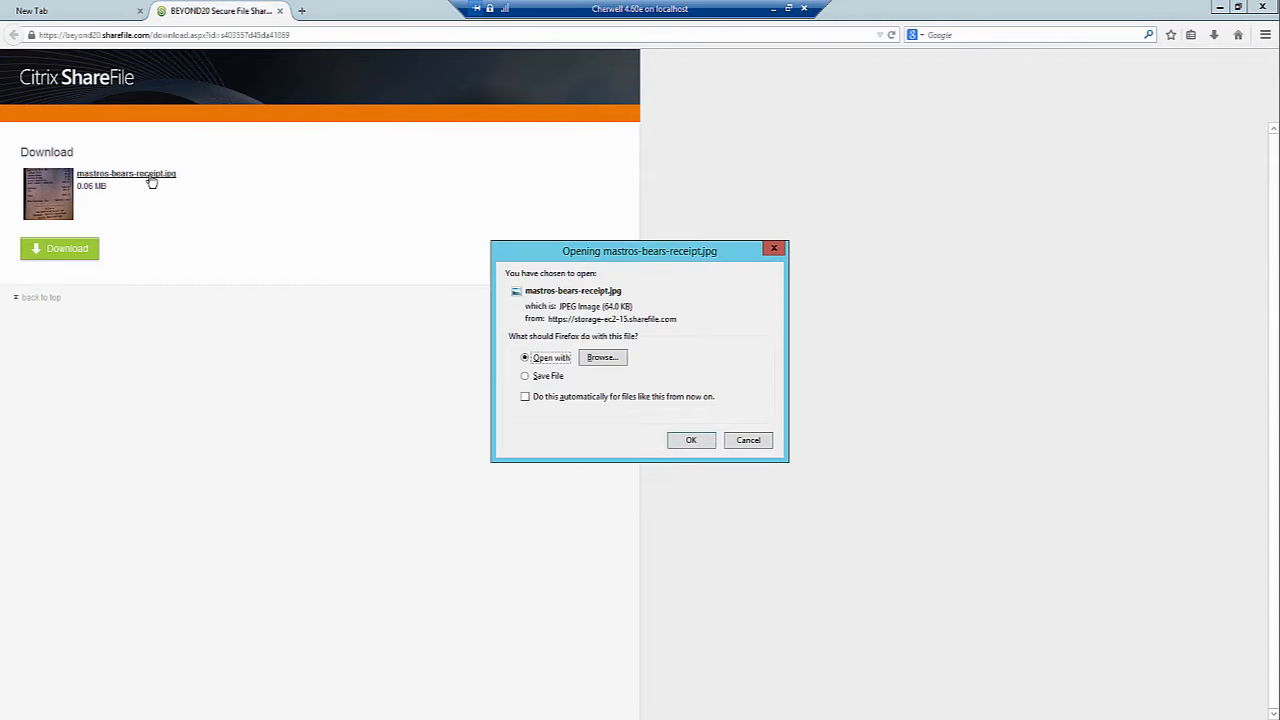
pyautogui.click(691, 440)
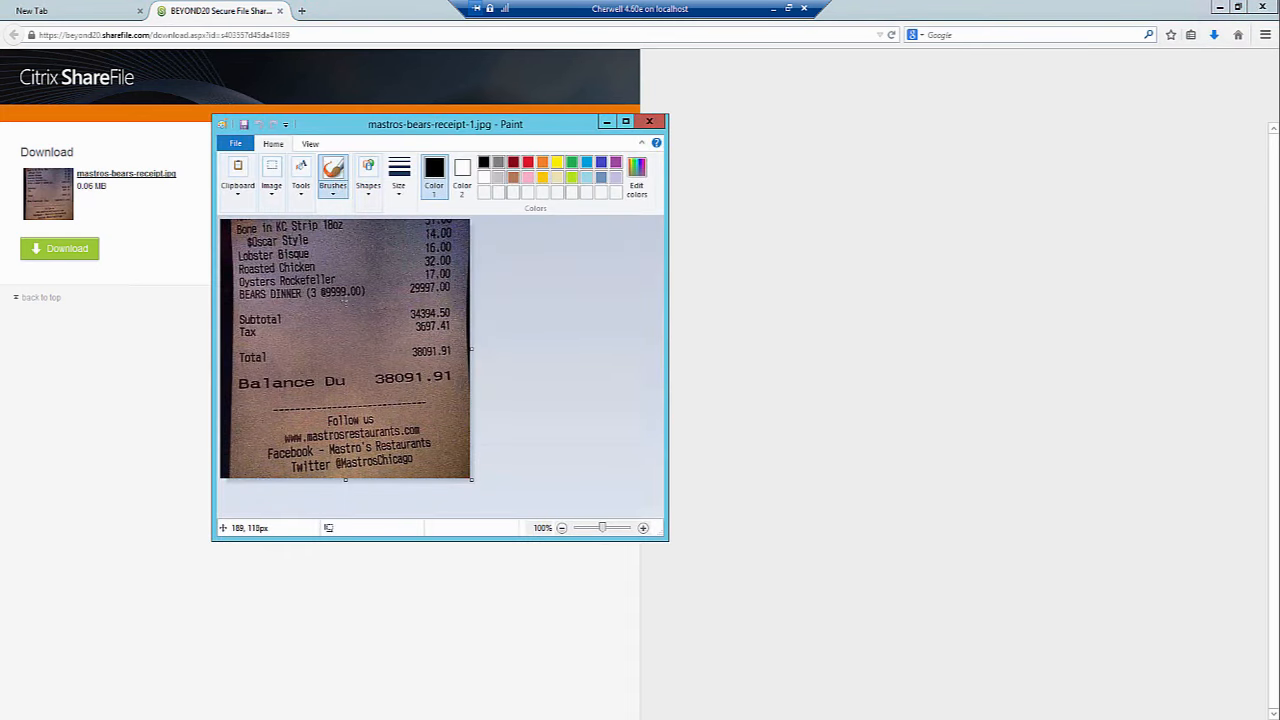
pyautogui.hotkey('alt', 'Tab')
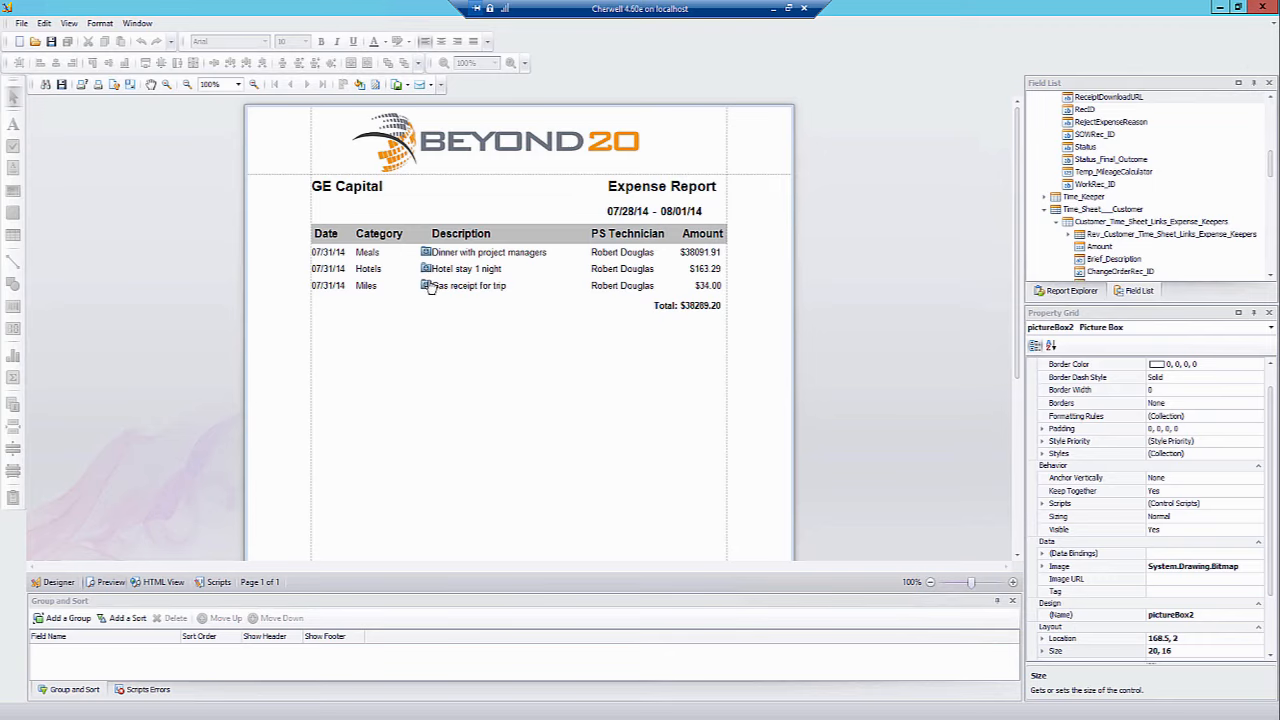
# Test the Meals row's icon link in the report's HTML view and return to the design layout
pyautogui.click(160, 582)
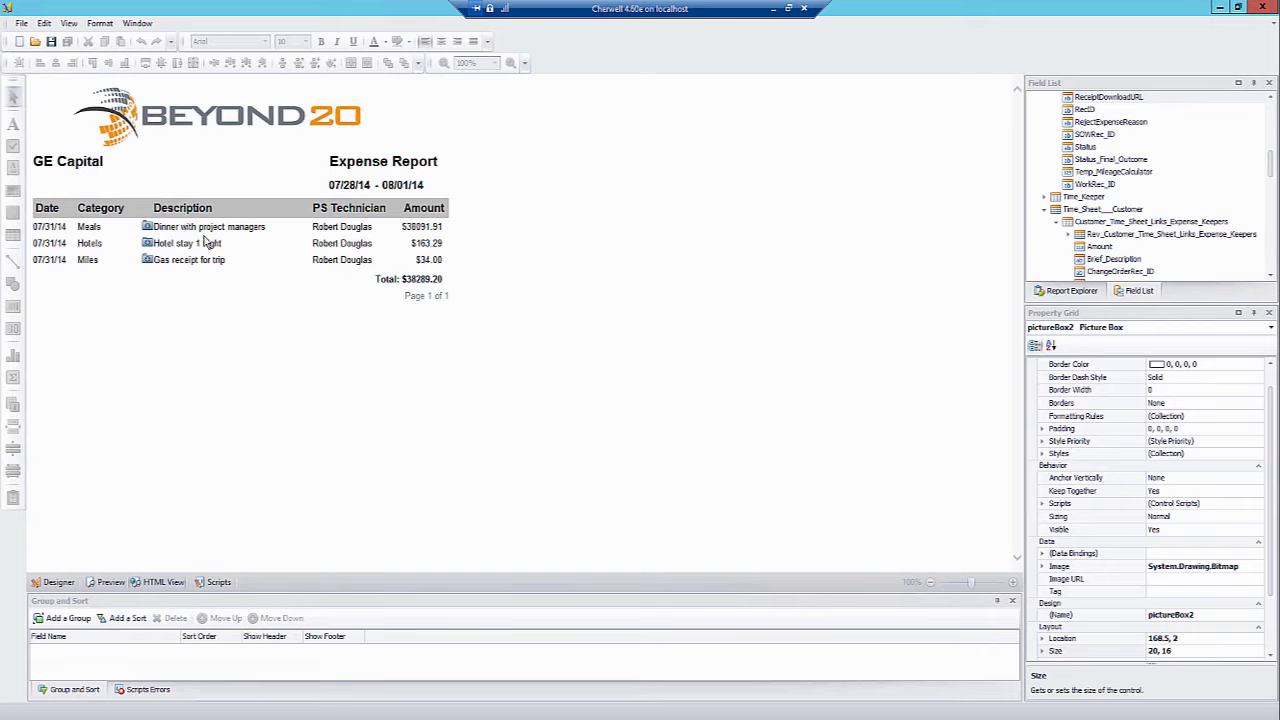
pyautogui.click(149, 229)
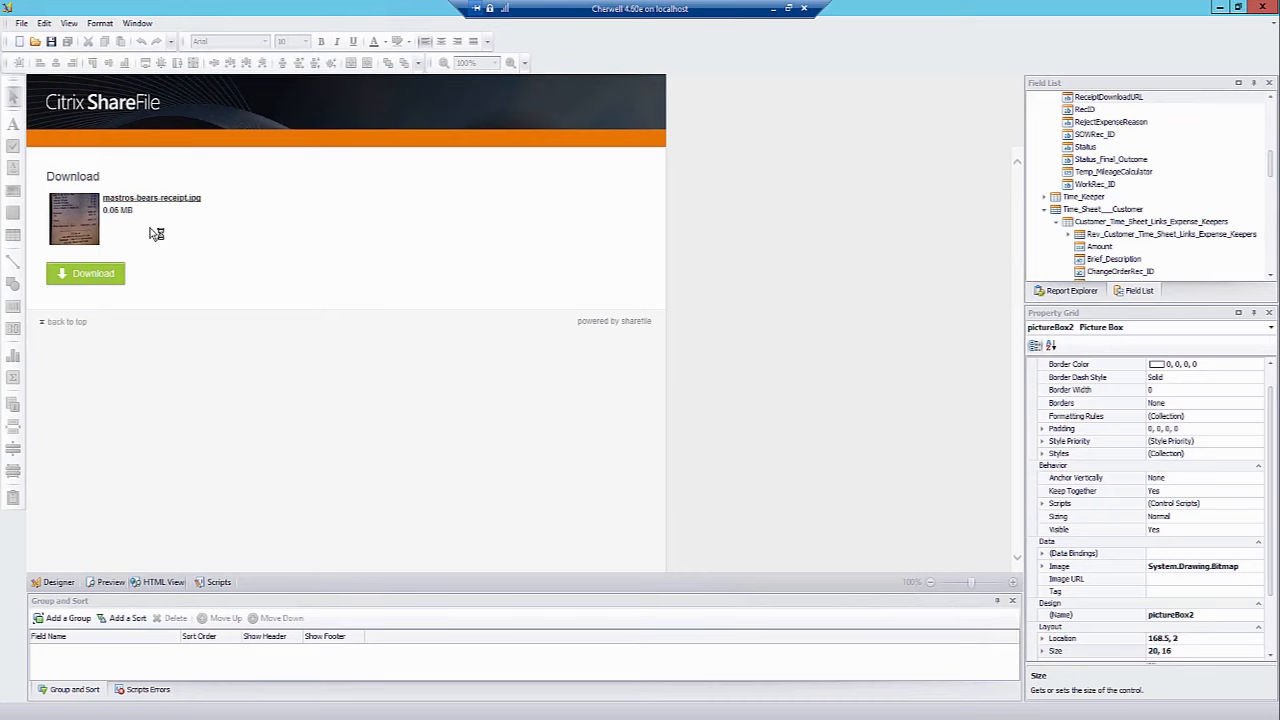
pyautogui.click(60, 583)
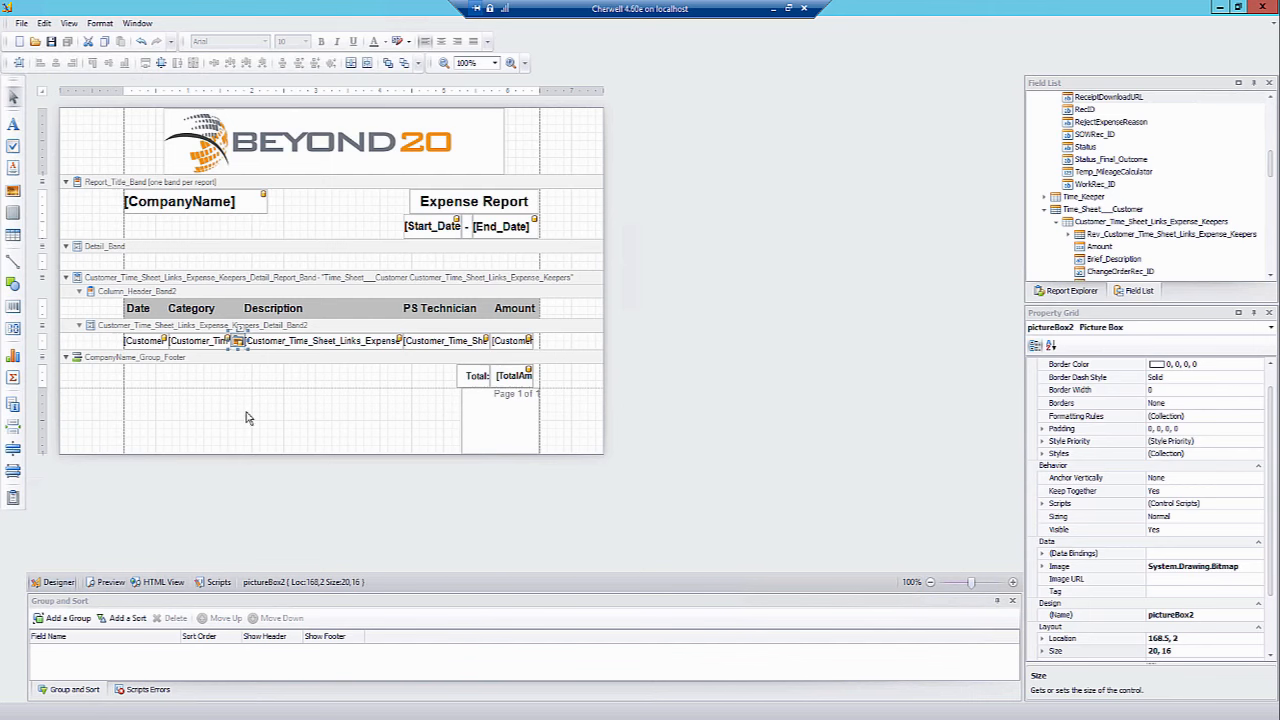
pyautogui.click(248, 418)
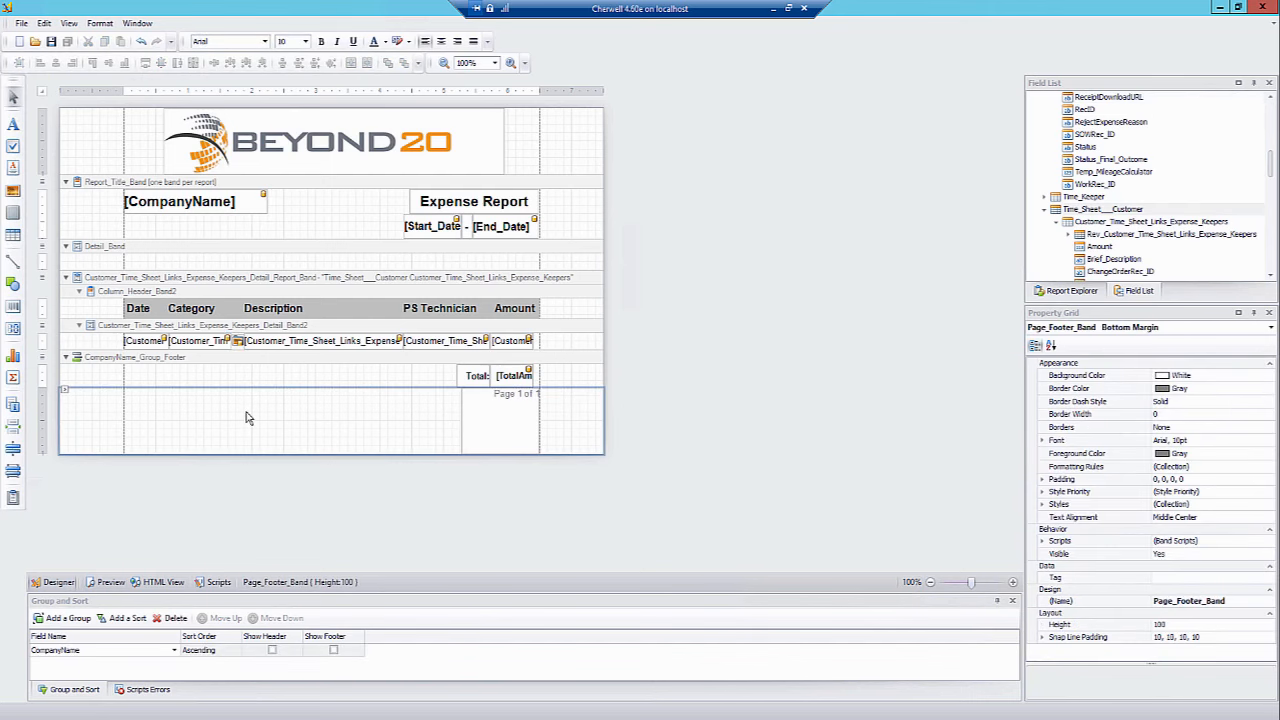